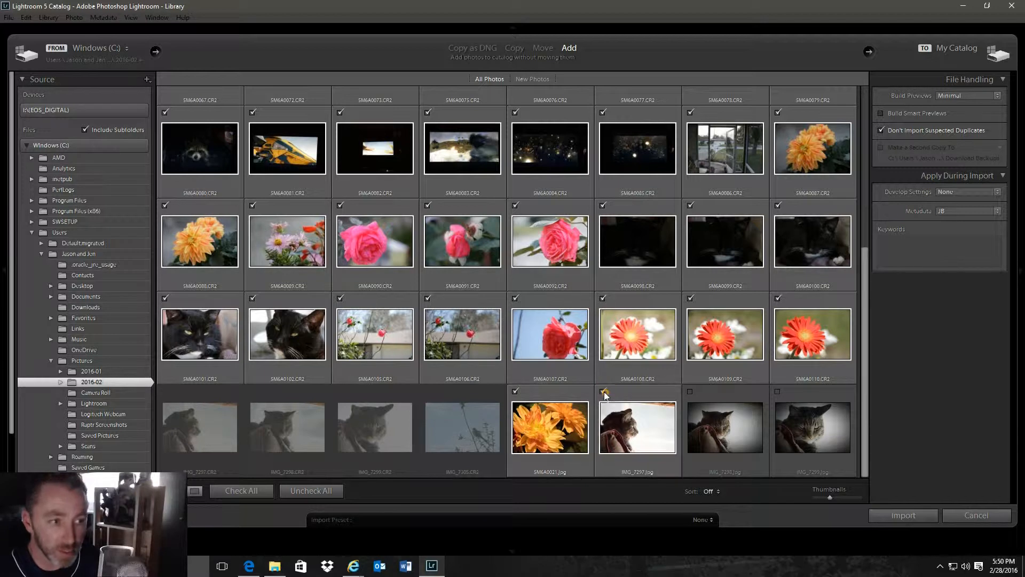
Exclude the JPG photos SM6A0021, IMG_7297, IMG_7298 and IMG_7299 from the import.
left_click(692, 392)
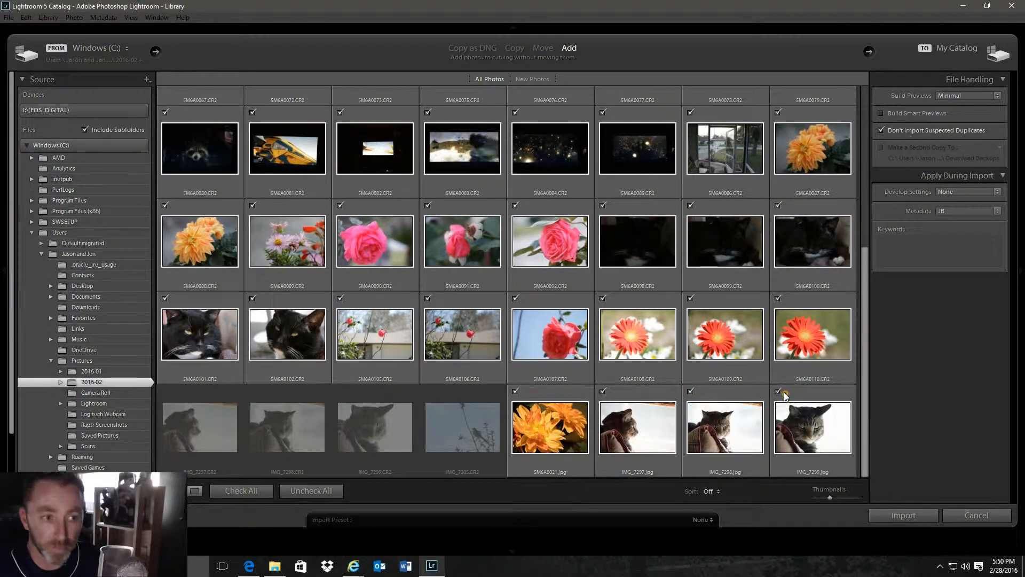
left_click(783, 392)
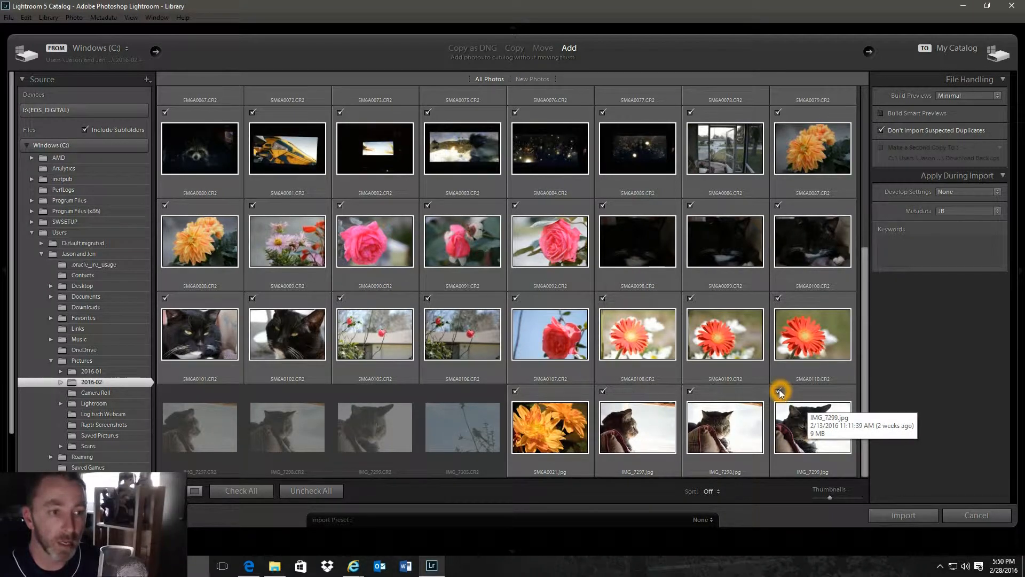
left_click(779, 392)
left_click(690, 391)
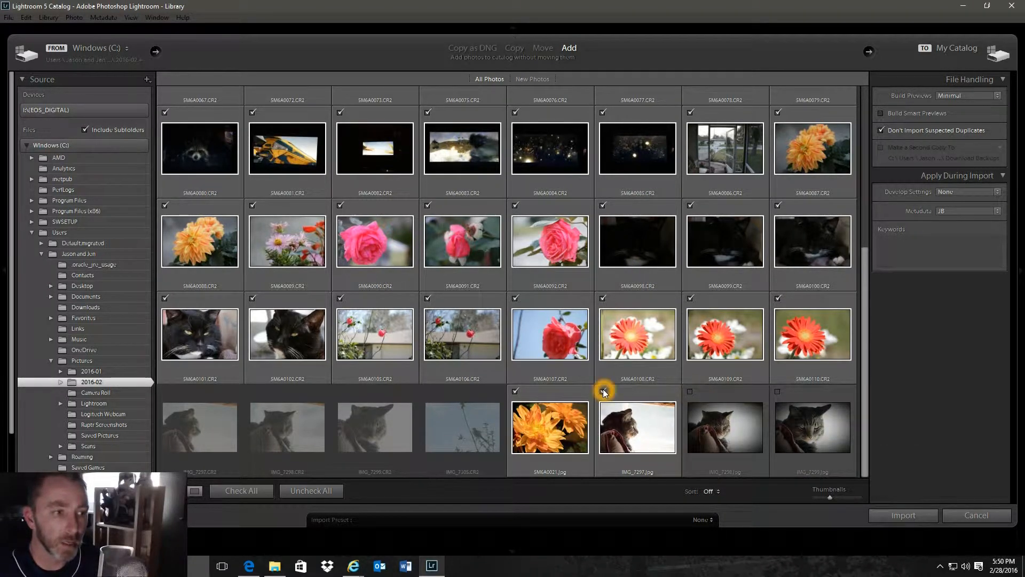
left_click(603, 391)
left_click(515, 391)
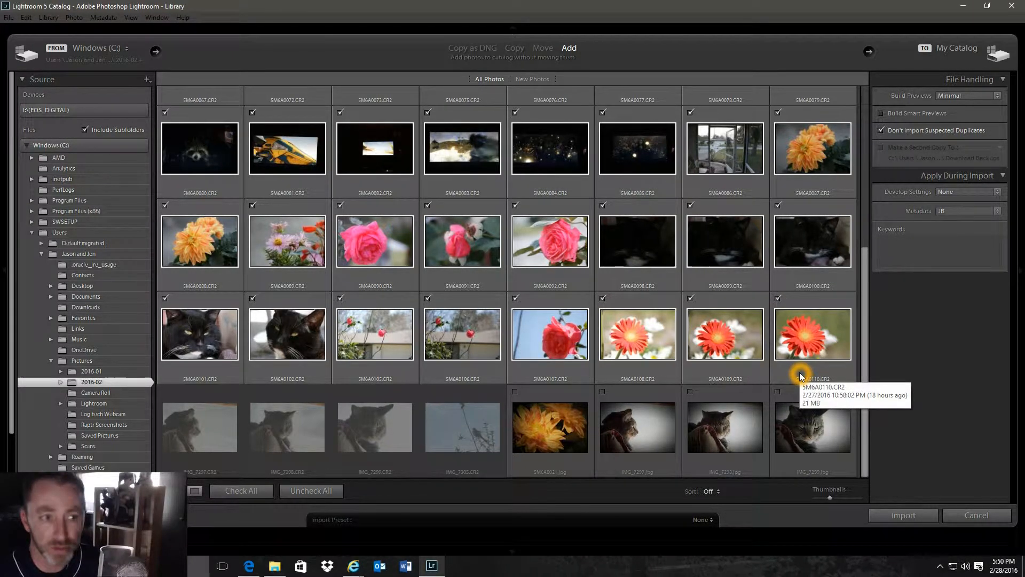
Exclude the red flower photos SM6A0108, SM6A0109 and SM6A0110 from the import and include them again.
left_click(778, 299)
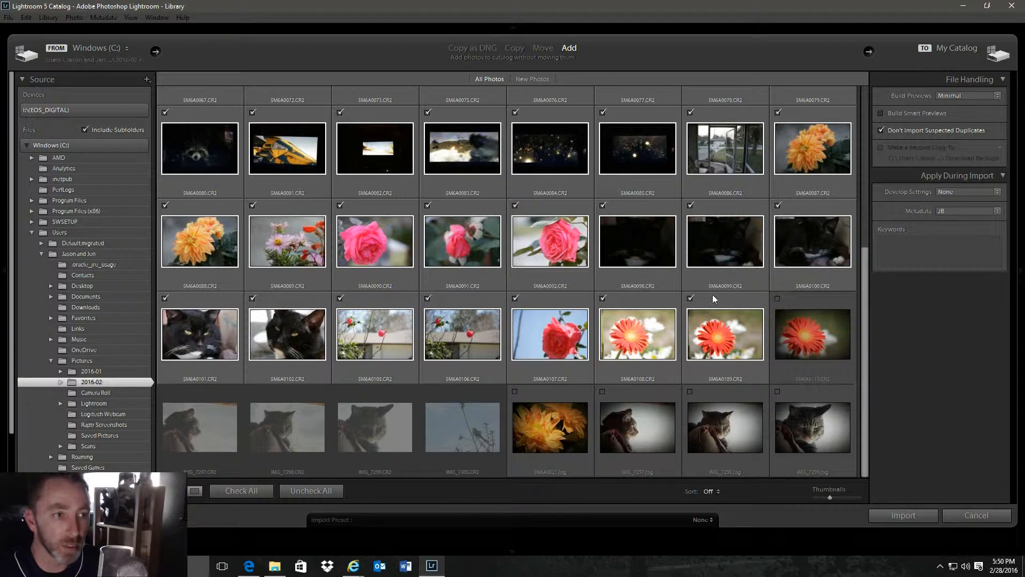
left_click(690, 299)
left_click(603, 299)
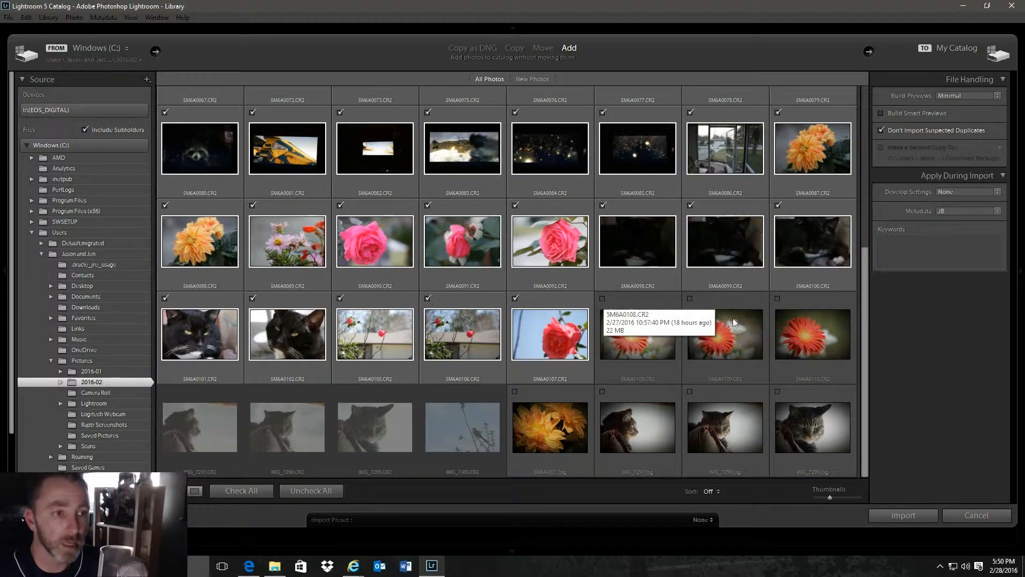
left_click(778, 300)
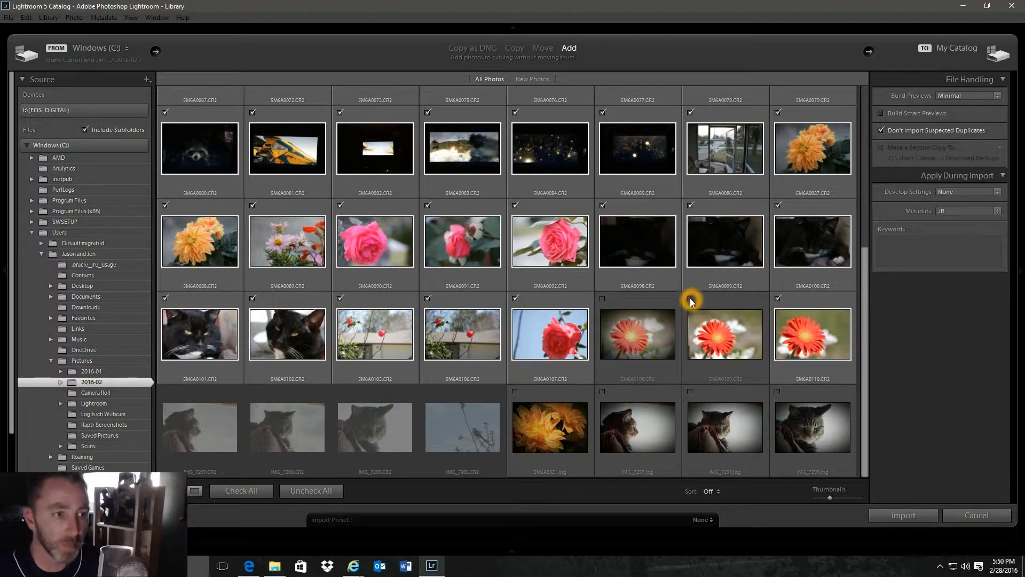
left_click(690, 298)
left_click(604, 298)
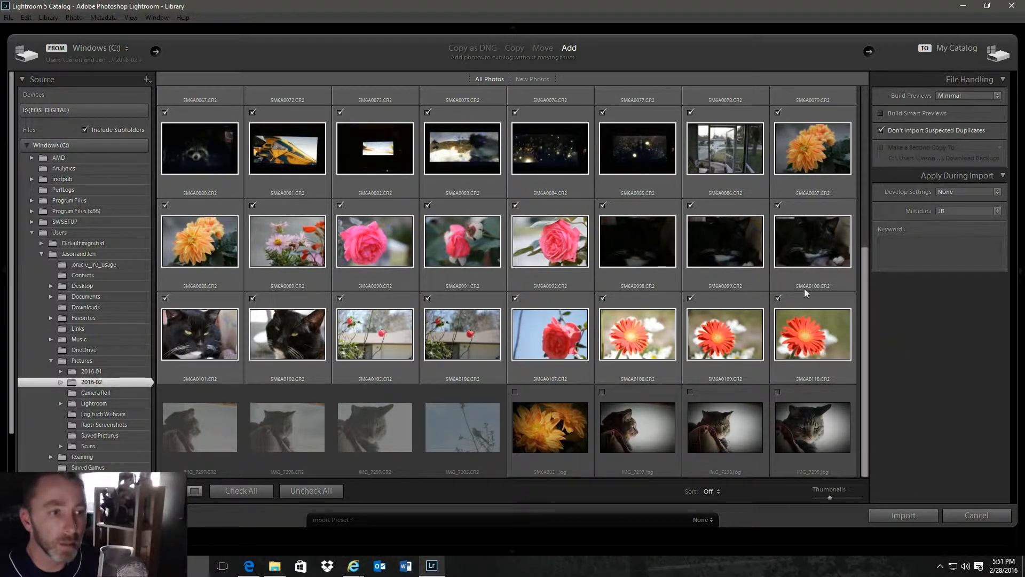
Set the develop settings applied during import to the VSCO Film 01 LR4 Canon preset C - Kodak Portra 400.
scroll(687, 313, "up", 1)
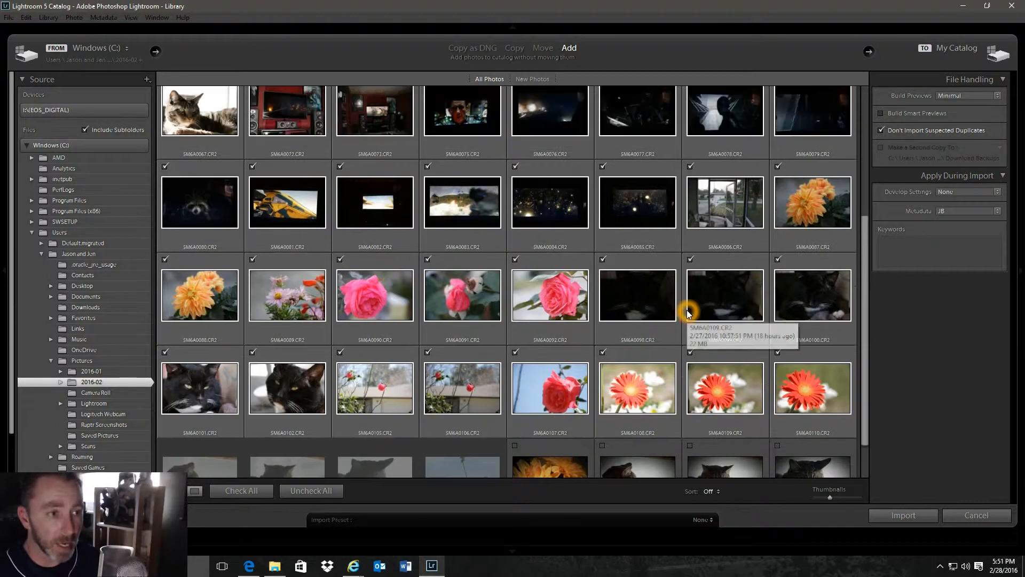
scroll(687, 312, "down", 1)
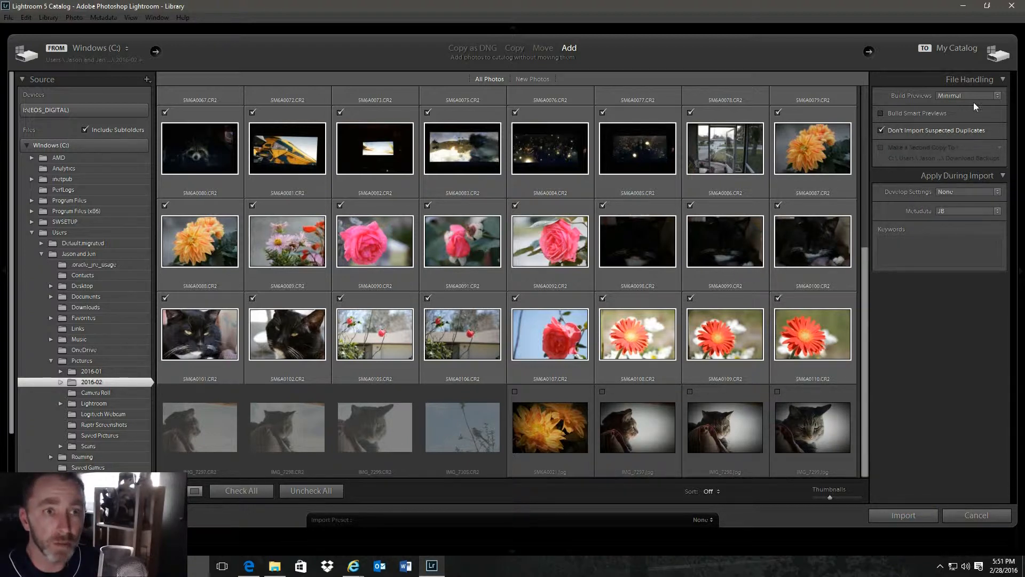
left_click(997, 192)
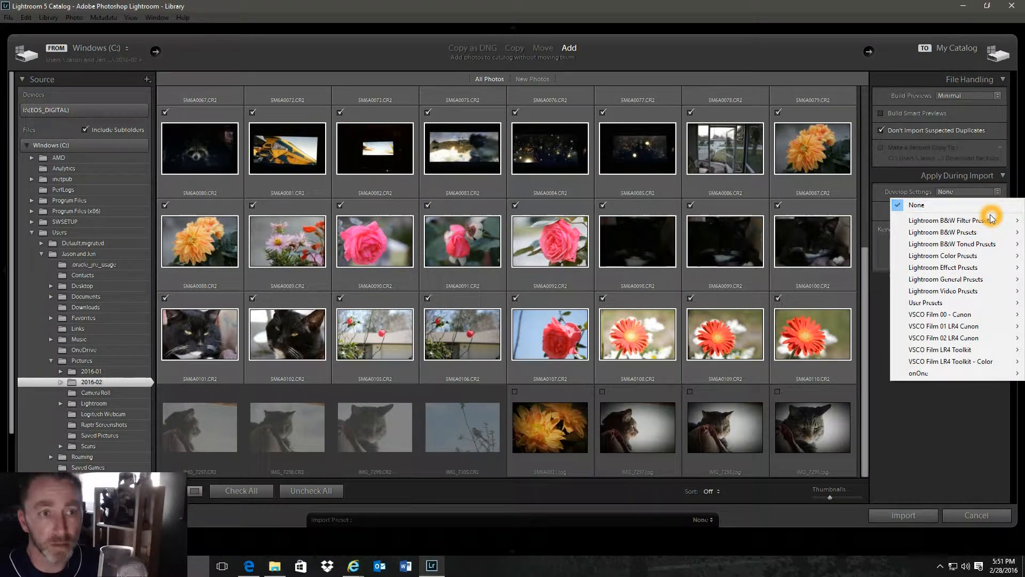
mouse_move(992, 220)
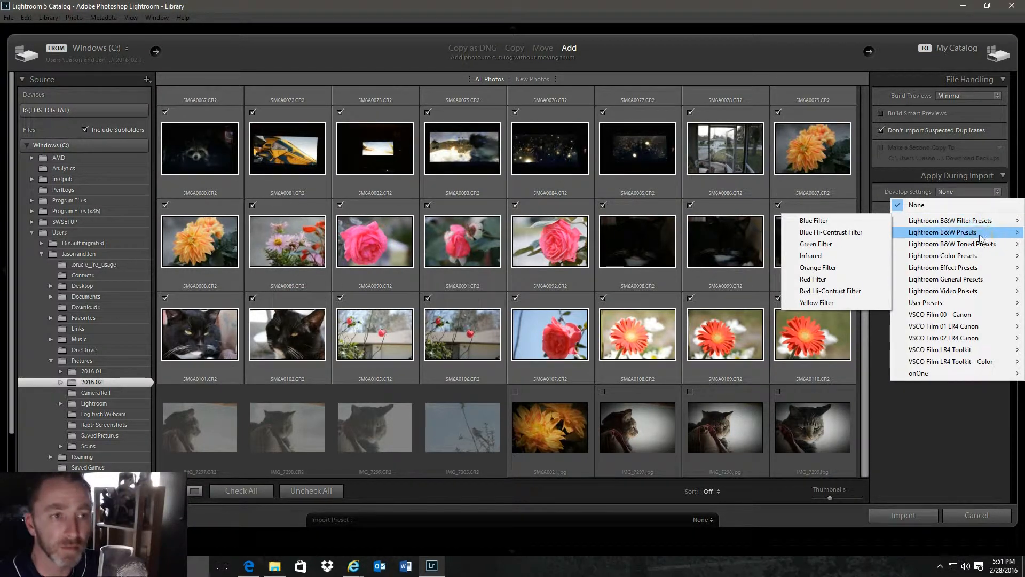
mouse_move(982, 238)
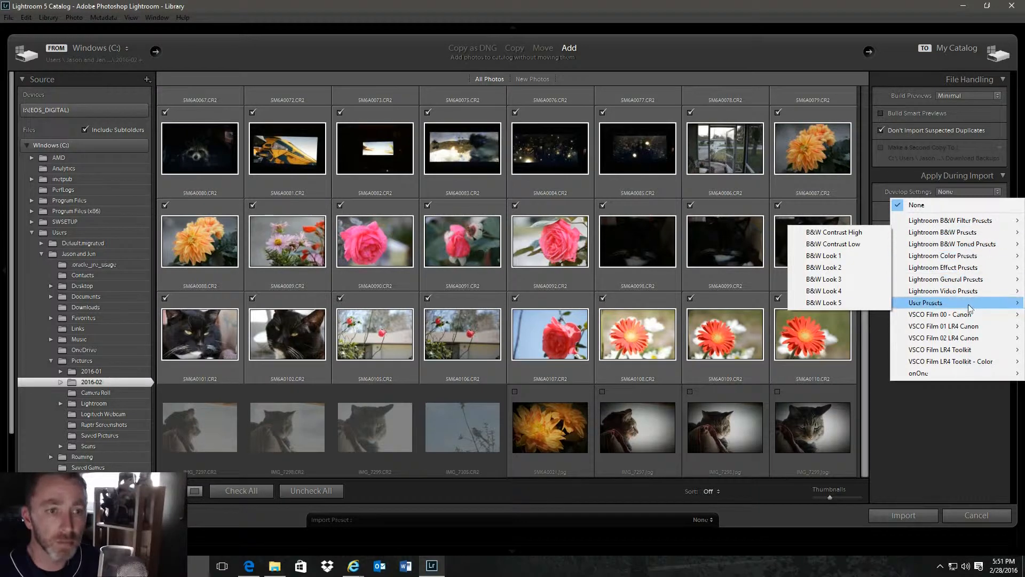
mouse_move(968, 314)
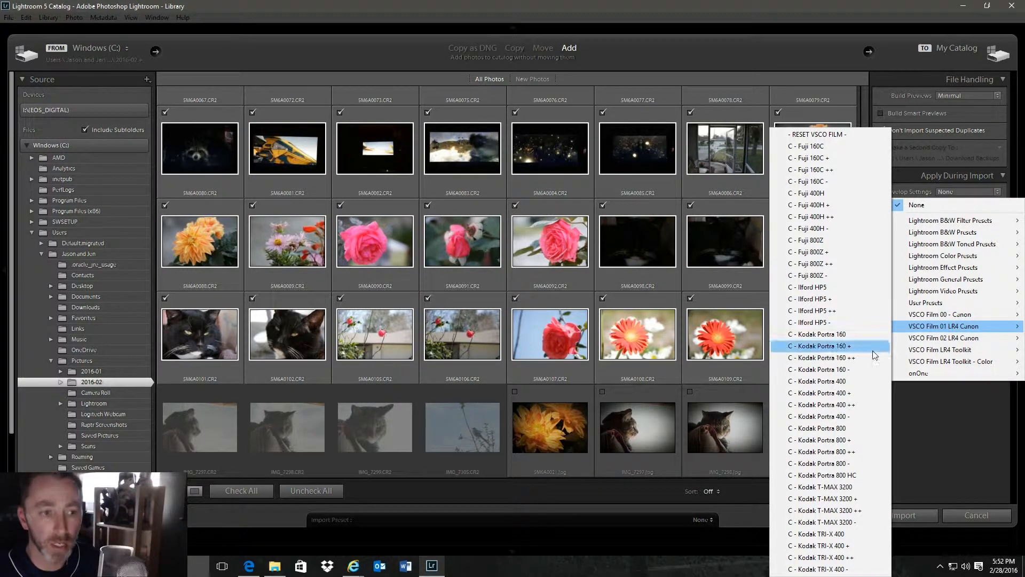
left_click(859, 380)
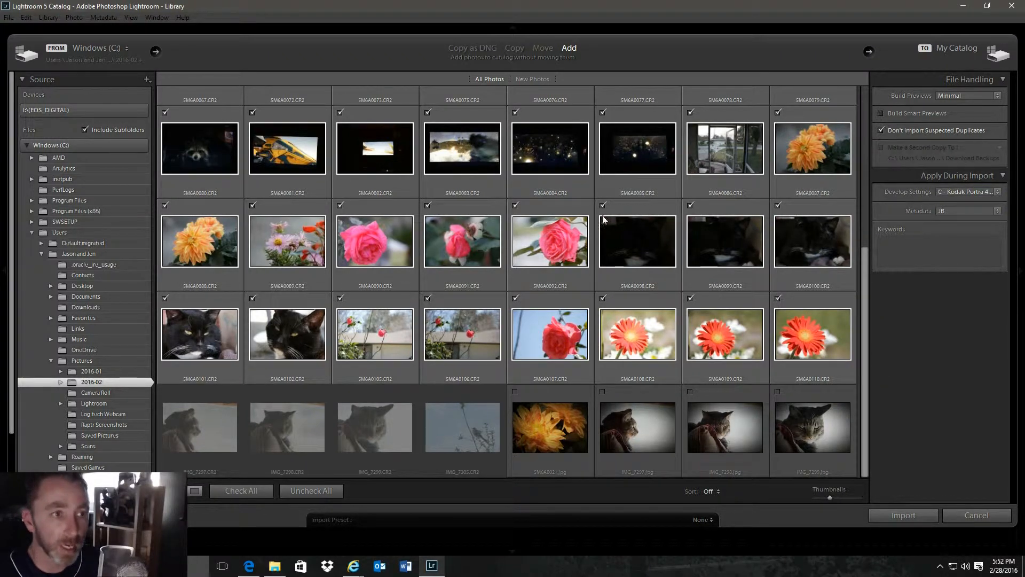
Reset the develop settings applied during import to None.
scroll(559, 249, "up", 2)
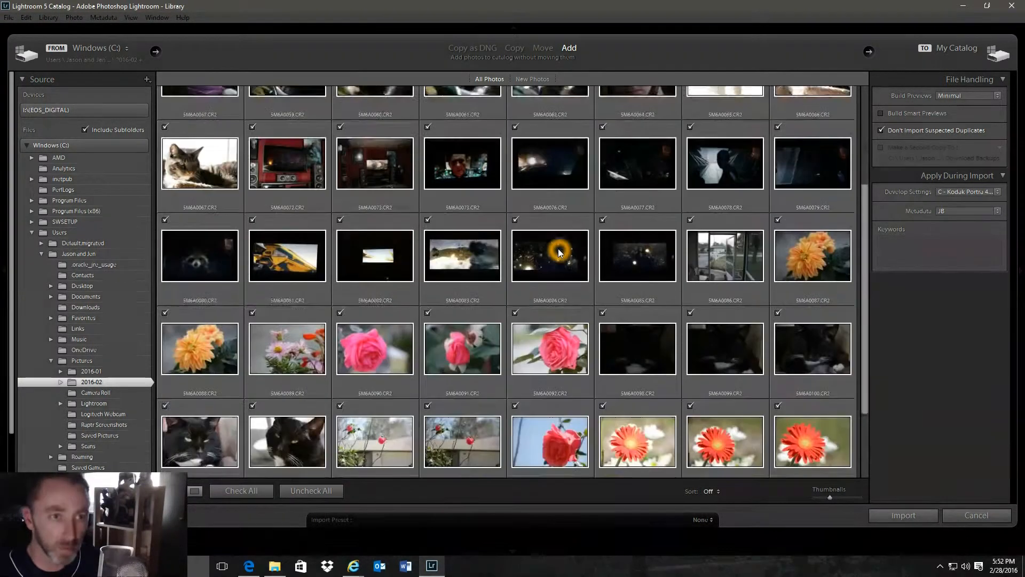
scroll(558, 249, "down", 1)
left_click(997, 192)
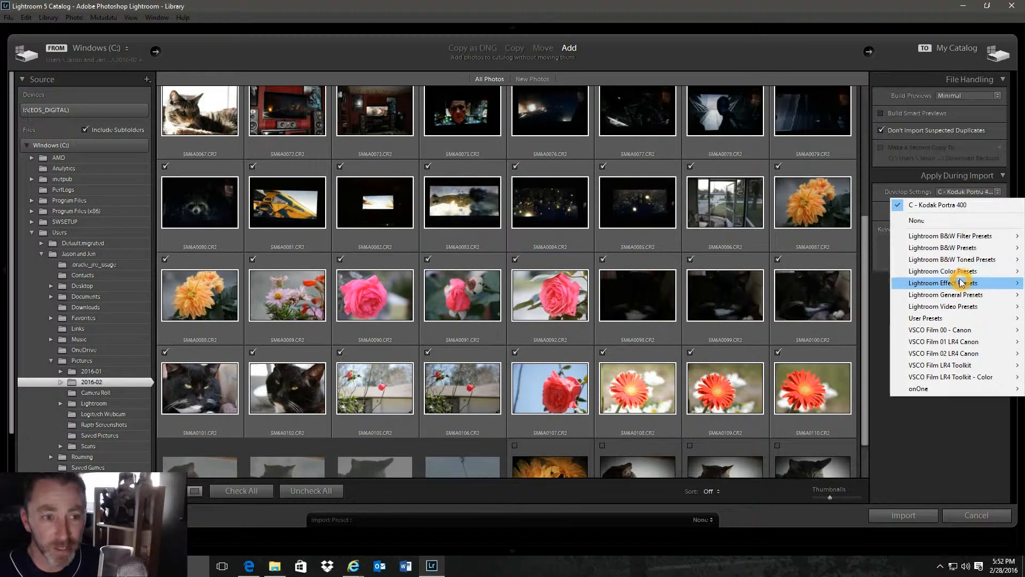
left_click(949, 225)
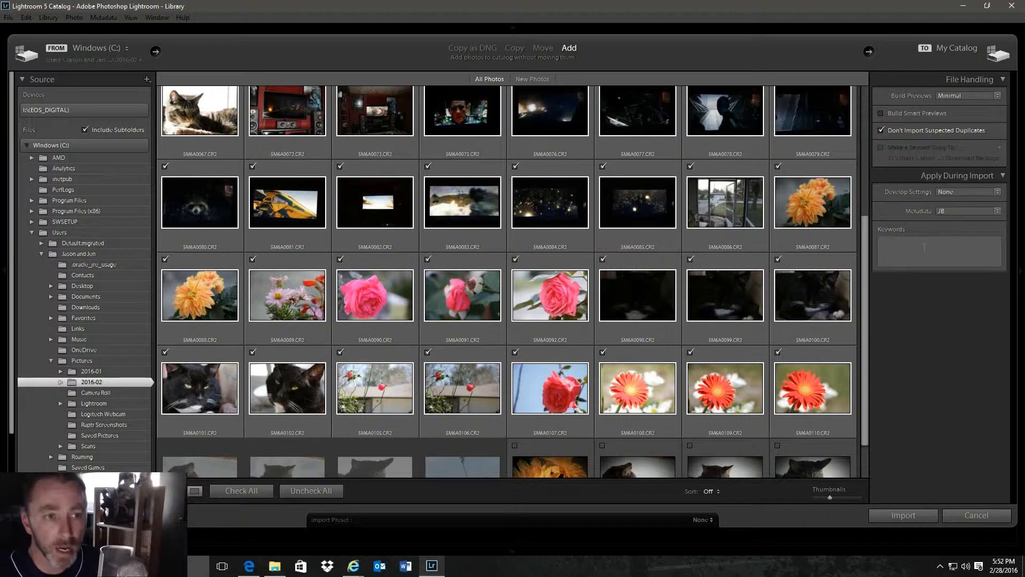
Start a new metadata preset for the import and name it Jays.
left_click(1000, 213)
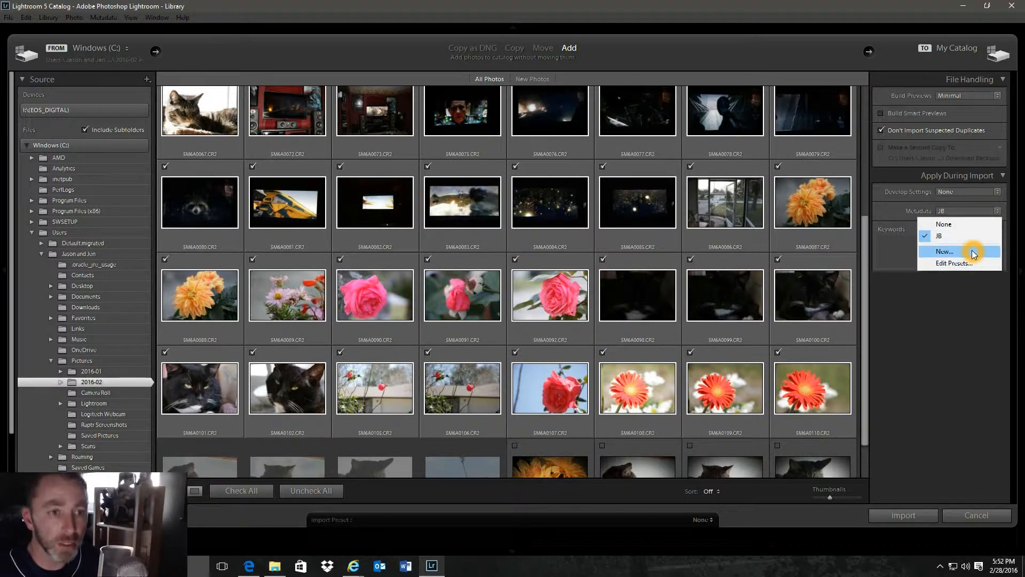
left_click(971, 250)
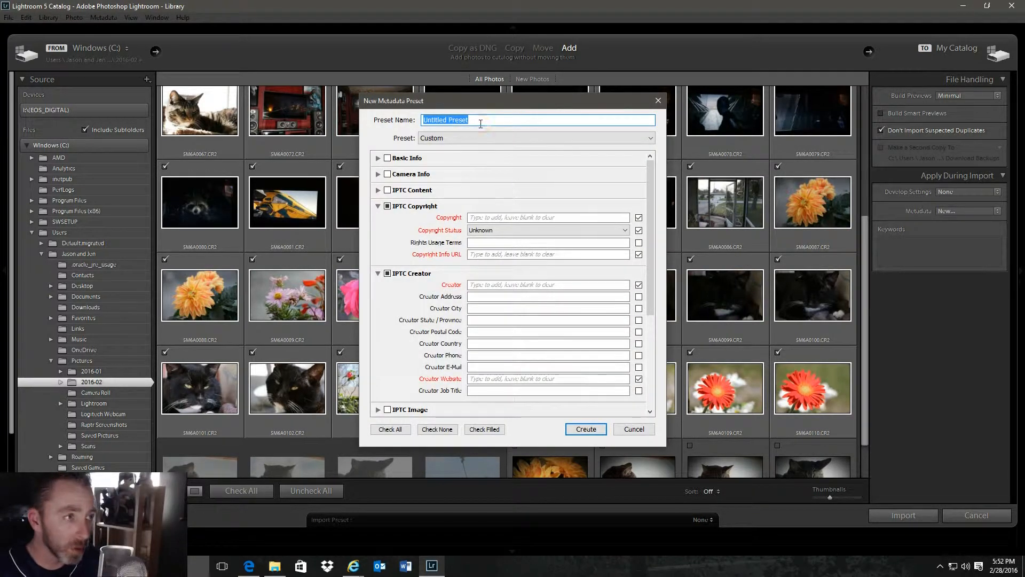
type("Jays")
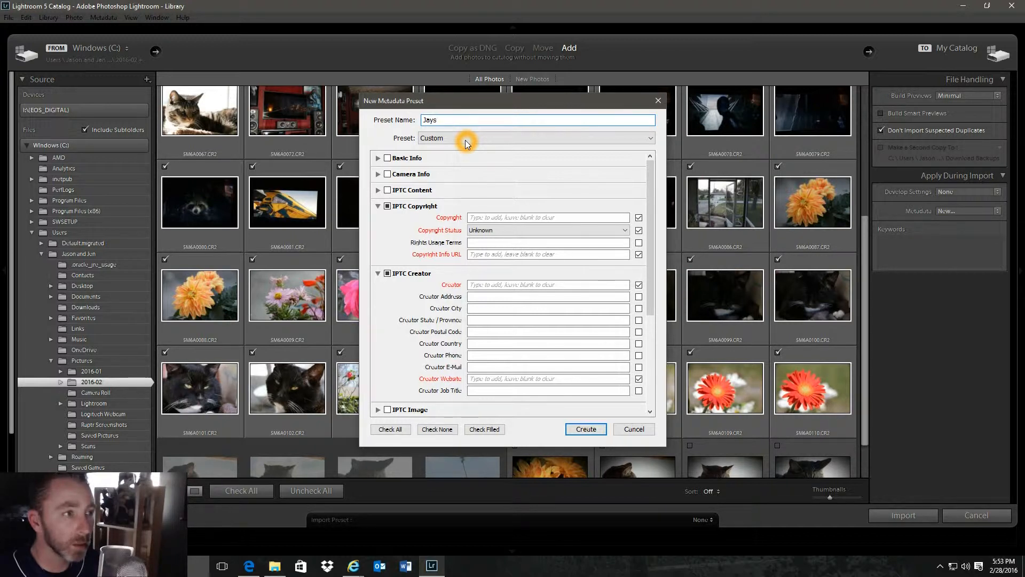
left_click(653, 140)
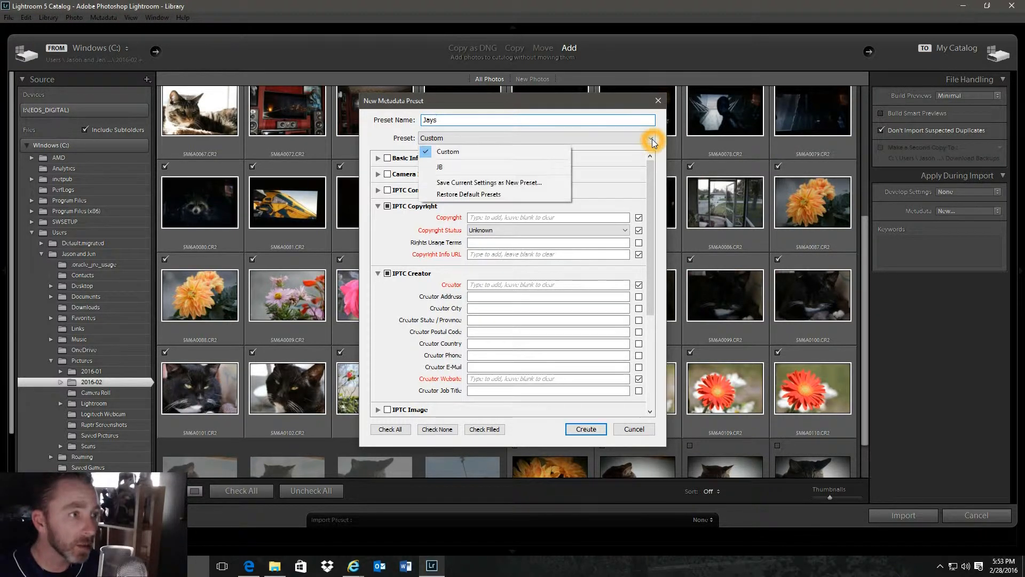
left_click(382, 127)
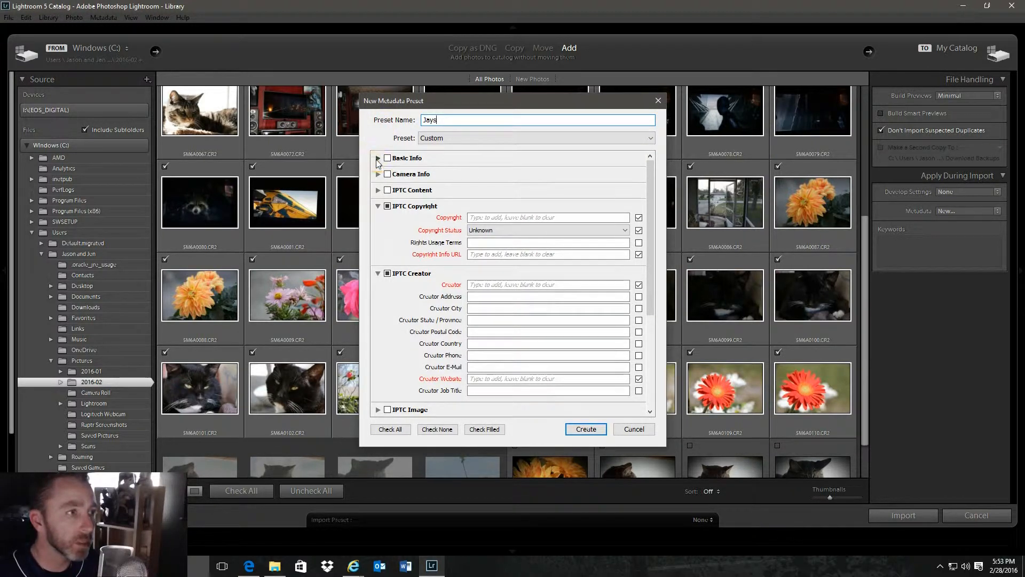
Expand the preset's Basic Info and set the copy name to the photographer's full name followed by 2016.
left_click(492, 168)
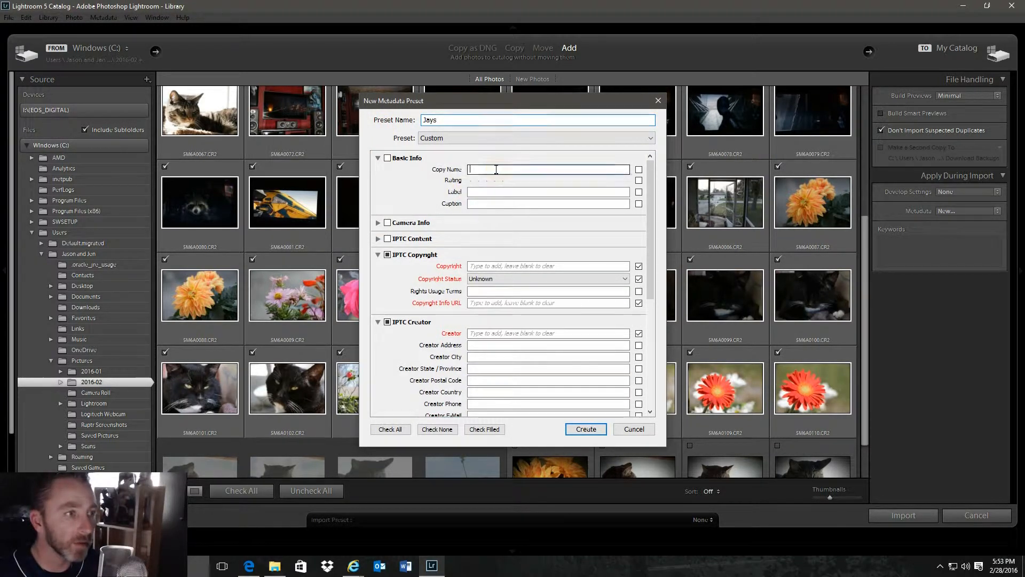
left_click(496, 169)
left_click(496, 169)
type("JA")
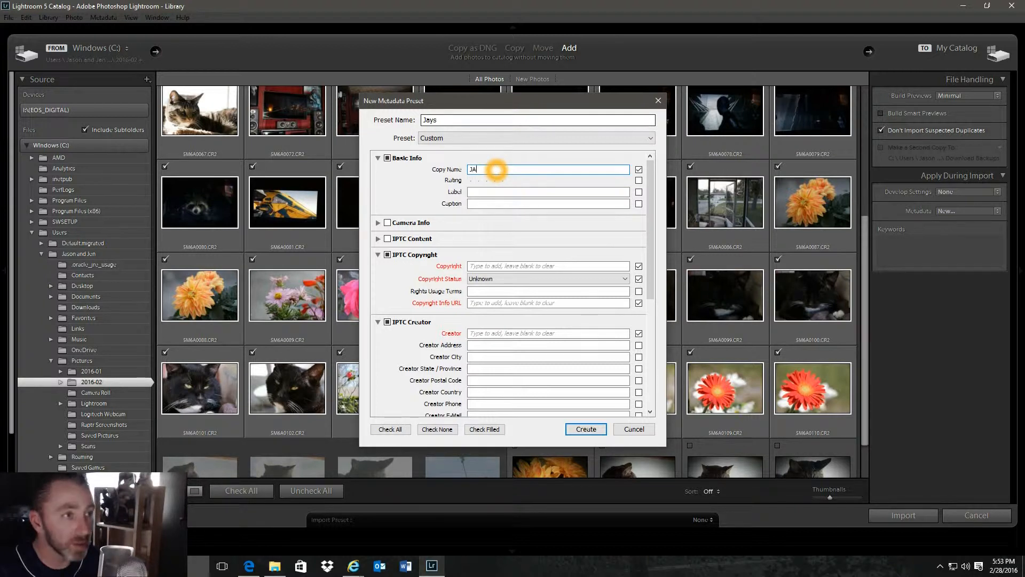
type("son")
key("BackSpace")
type("Bogucz 2016")
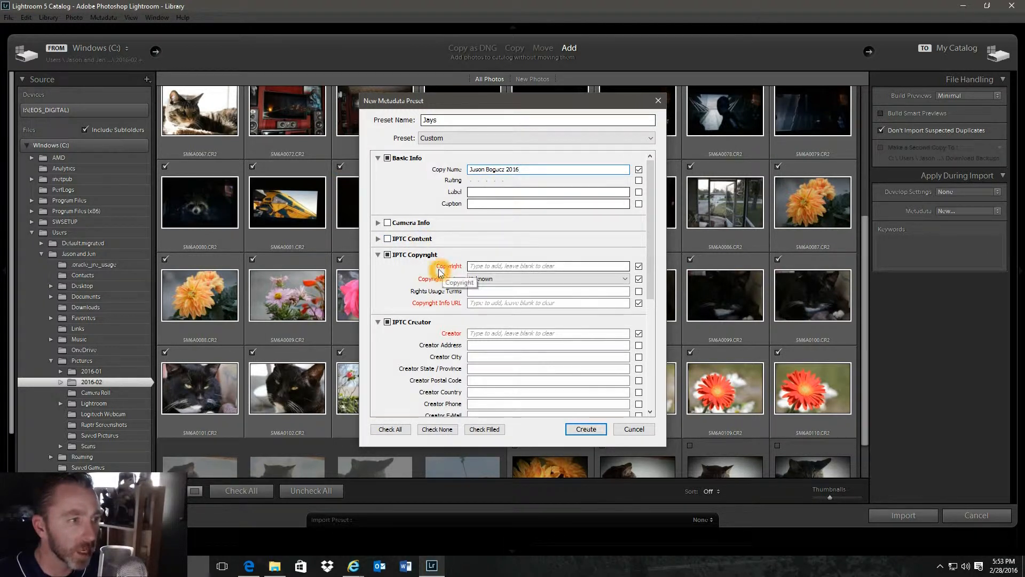
left_click(378, 223)
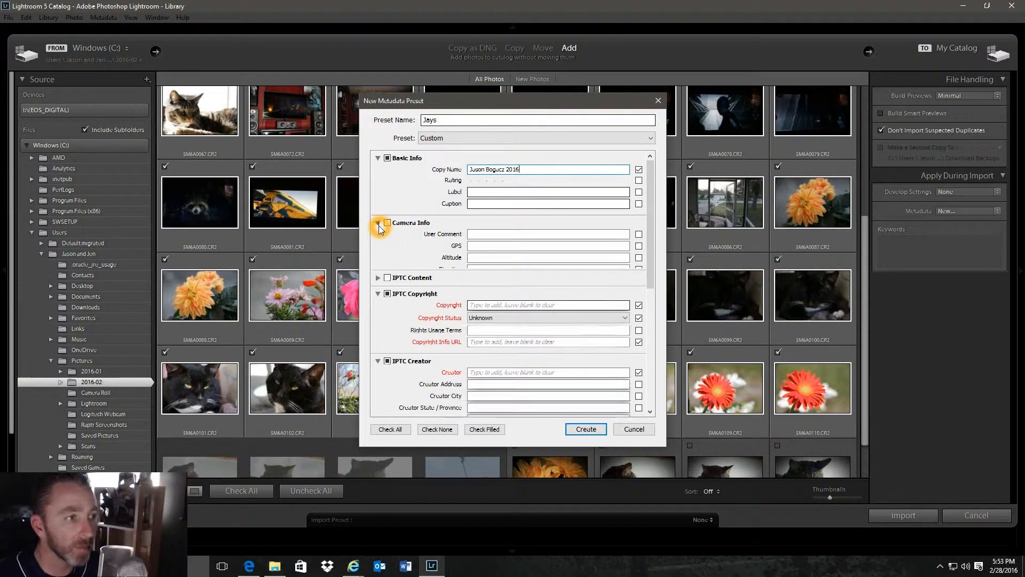
left_click(525, 227)
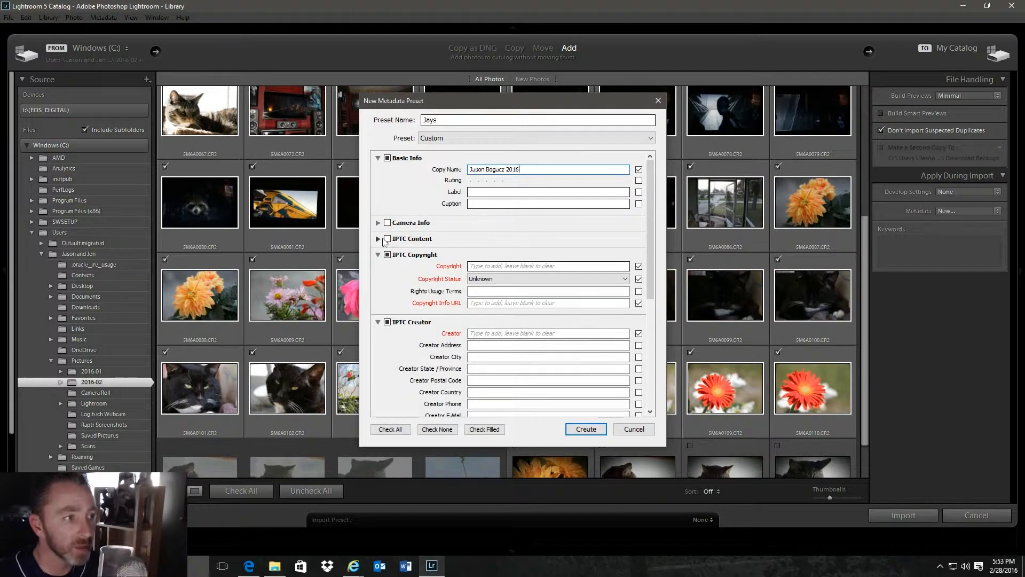
scroll(491, 262, "down", 5)
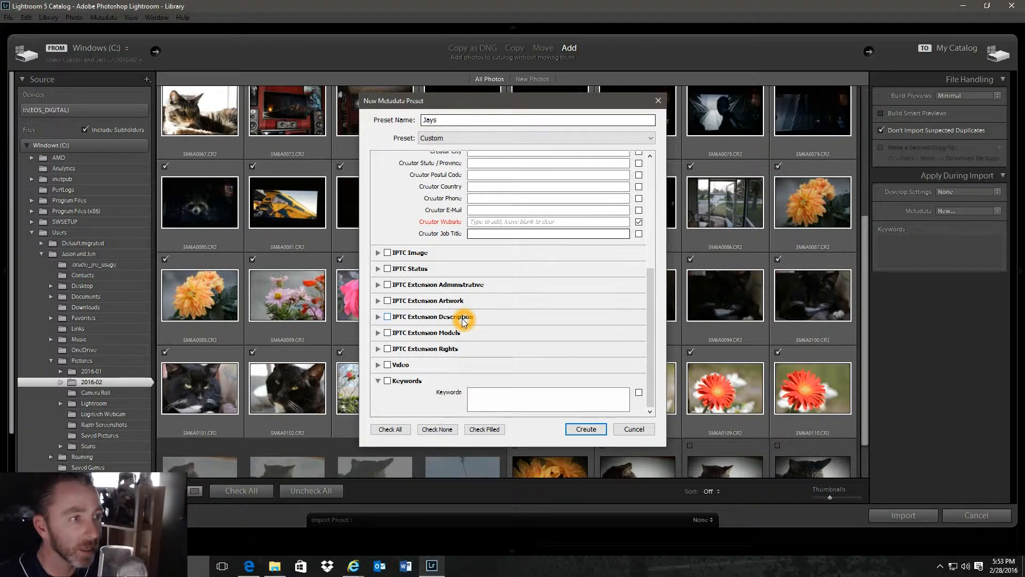
scroll(462, 318, "up", 5)
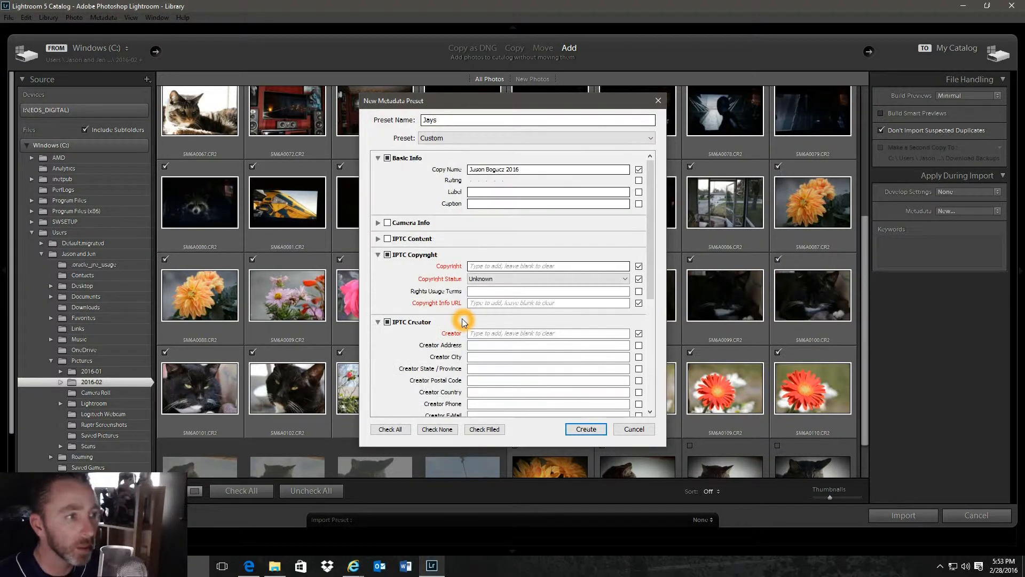
Set the IPTC Copyright to the photographer's full name followed by 2016 and the copyright status to Copyrighted.
left_click(516, 268)
left_click(591, 267)
type("Jas")
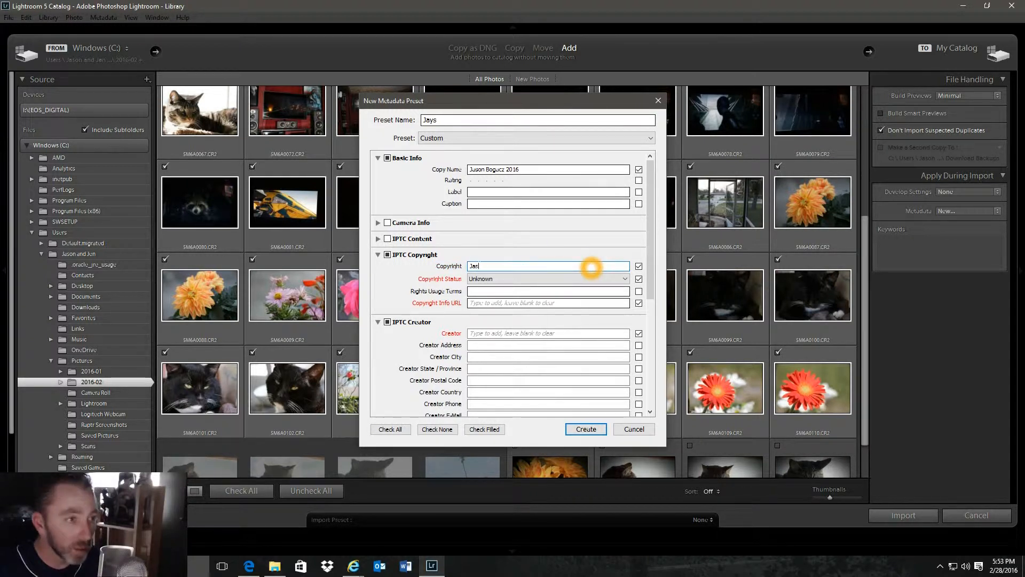
type("on Bogacz 2016")
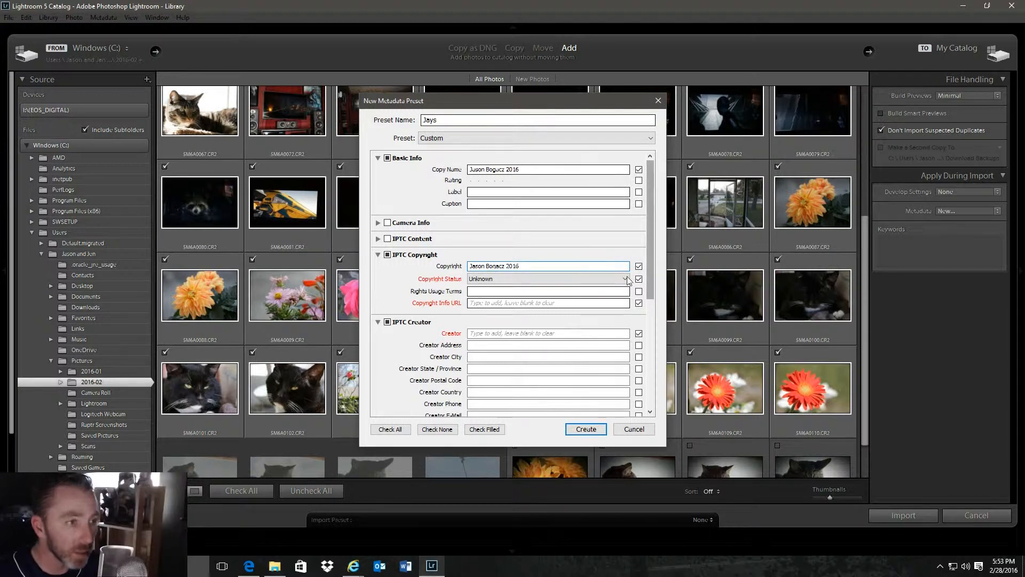
left_click(625, 279)
left_click(605, 304)
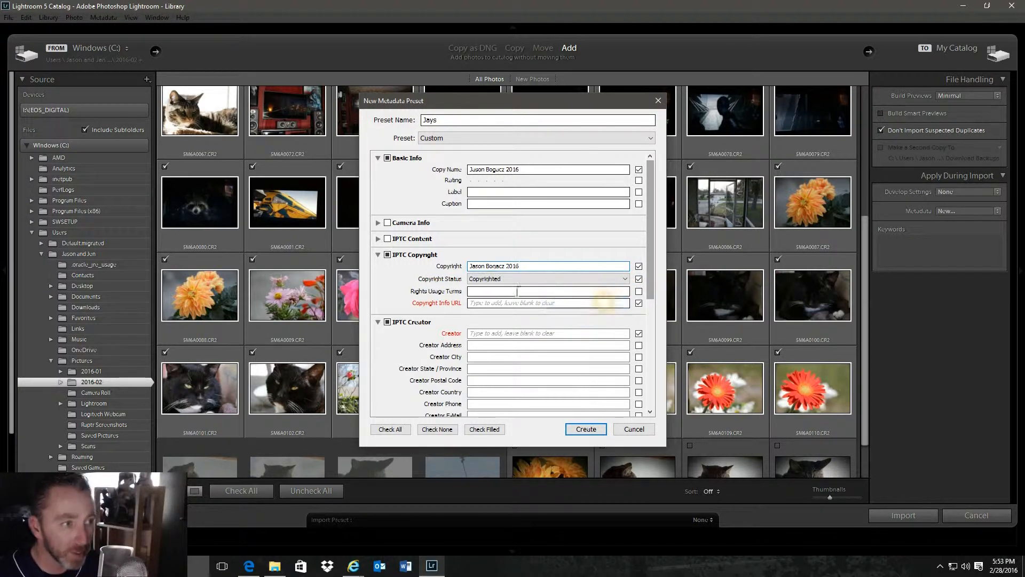
Enter the photographer's personal website address as the Copyright Info URL.
left_click(567, 303)
type("www.jason")
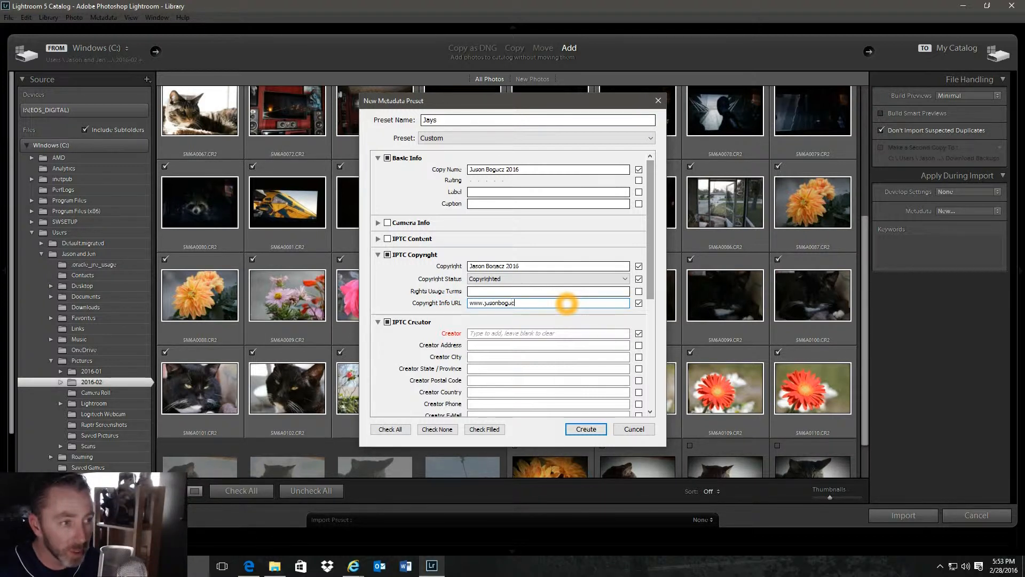
type("bogucz.com")
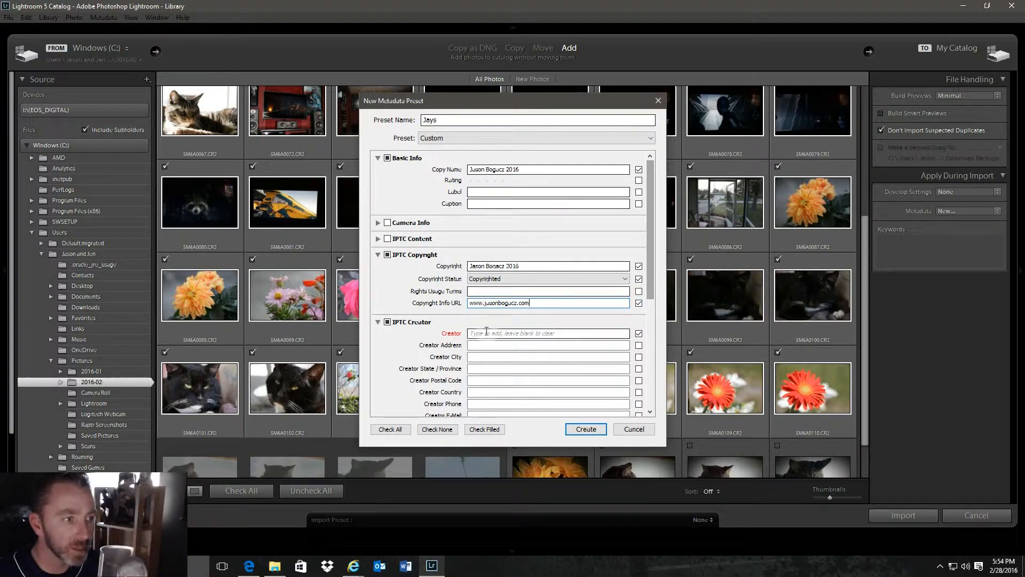
Fill in the IPTC Creator with the photographer's full name and the Creator Website with the personal website address.
left_click(497, 333)
type("Jas")
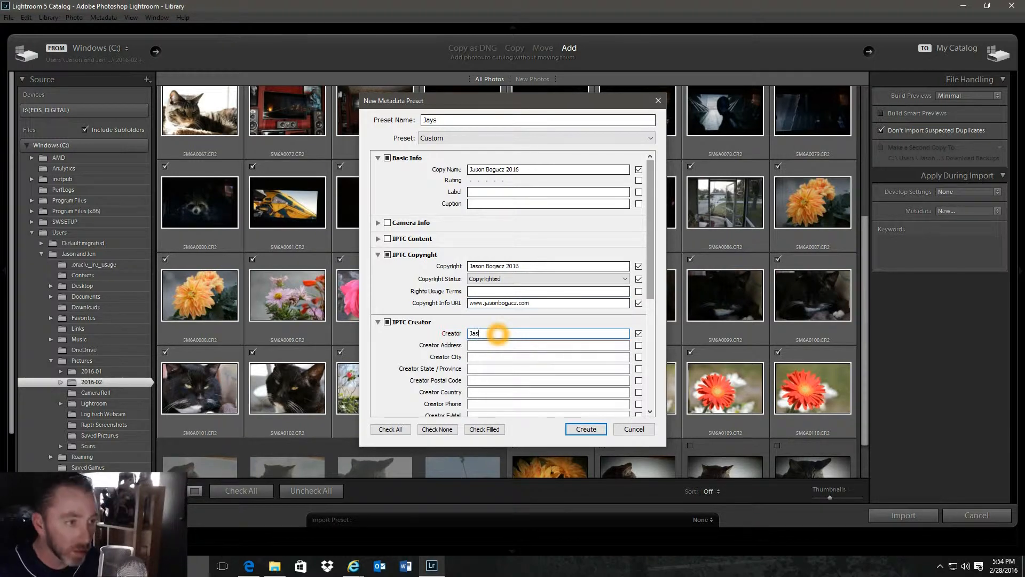
type("on Bogacz")
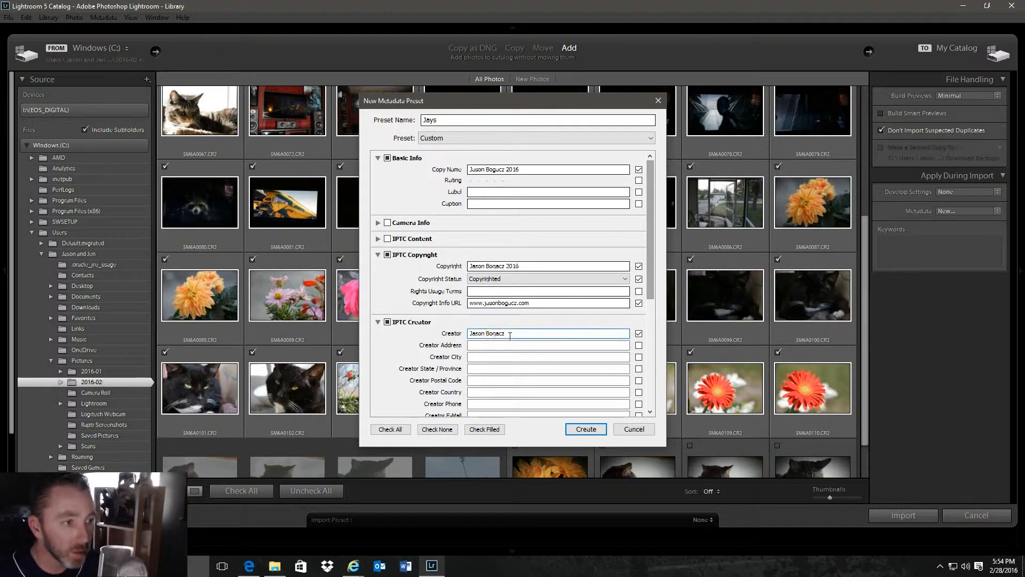
scroll(540, 331, "down", 4)
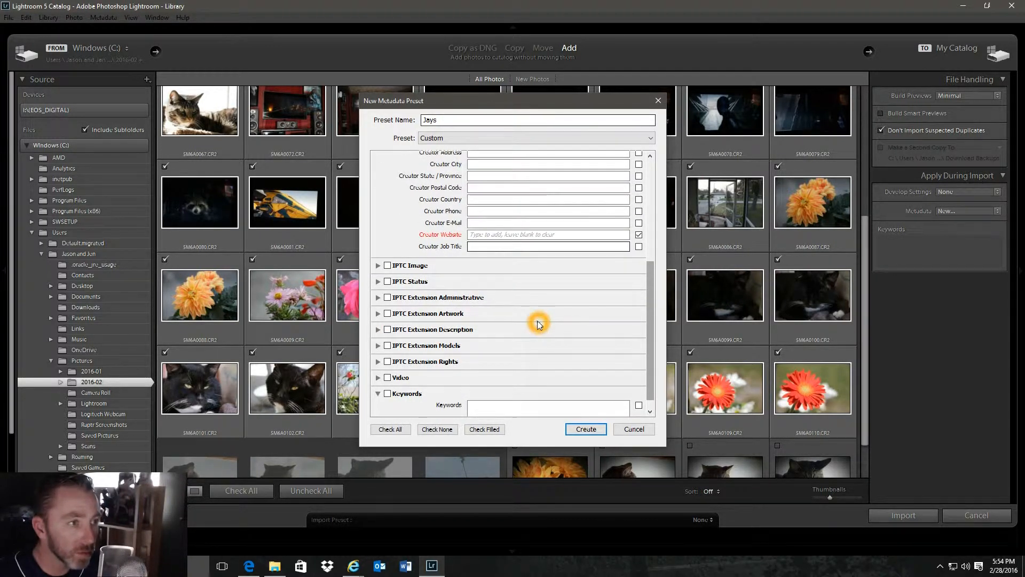
scroll(539, 324, "up", 2)
left_click(528, 349)
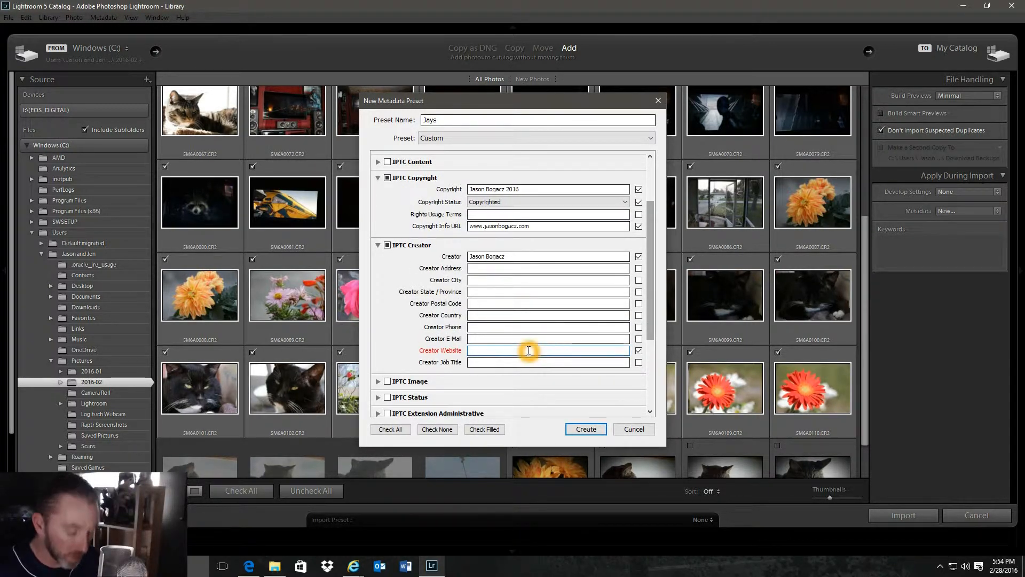
type("www.jasonbonacz.com")
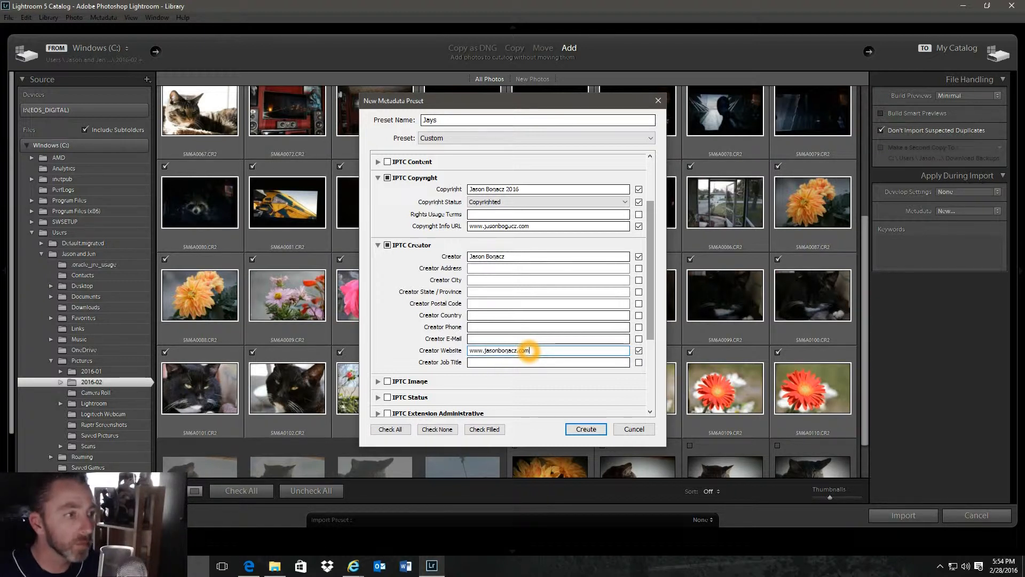
Review the remaining preset sections, including the IPTC Image fields and the Keywords box.
scroll(481, 314, "down", 5)
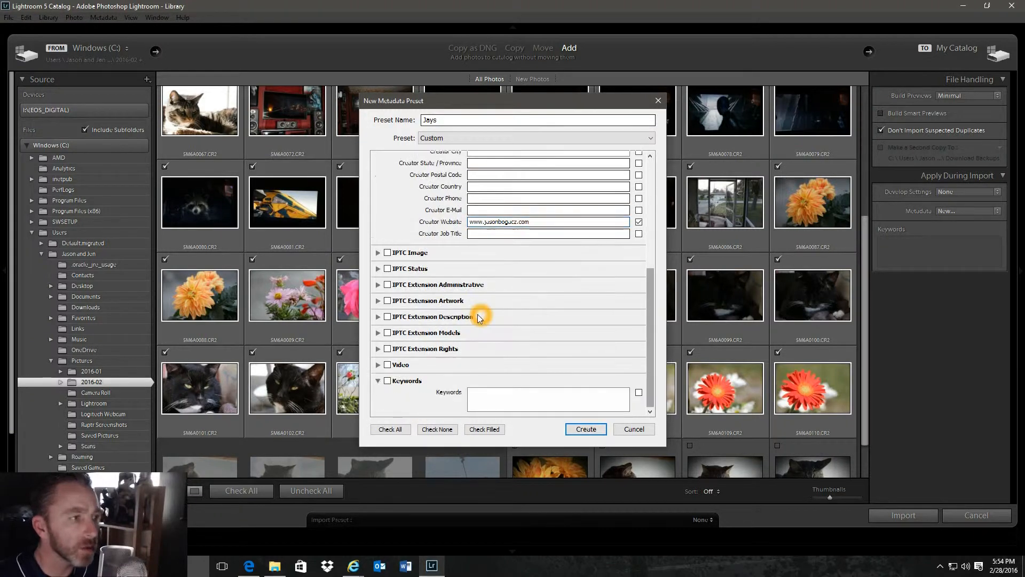
left_click(378, 252)
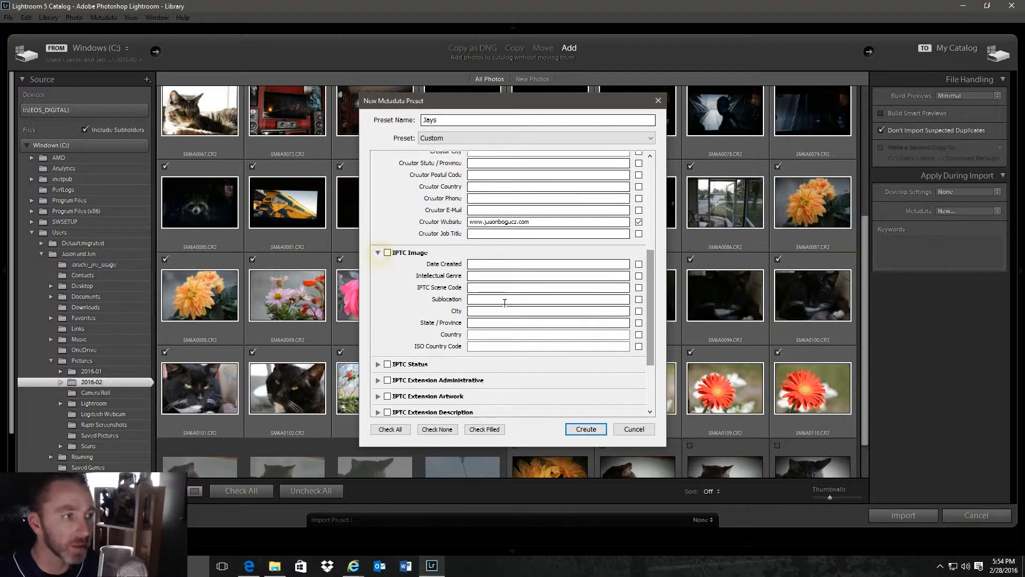
left_click(378, 253)
scroll(495, 303, "up", 5)
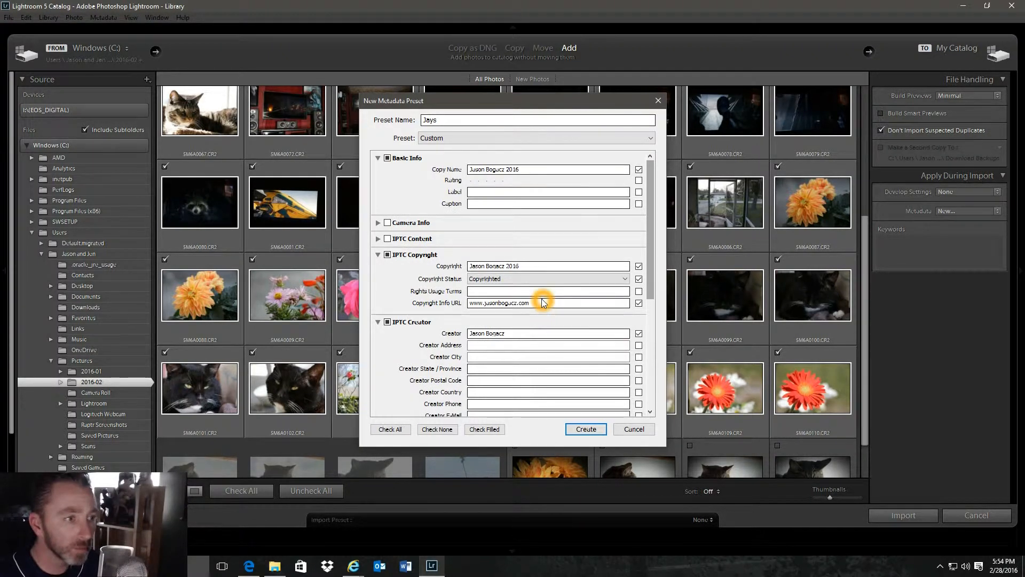
scroll(543, 304, "down", 5)
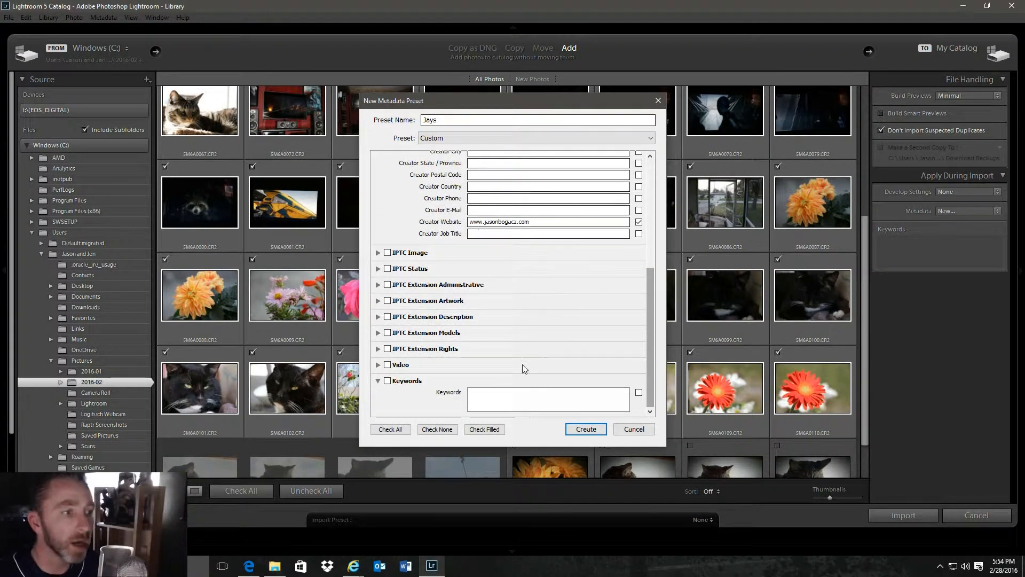
left_click(490, 396)
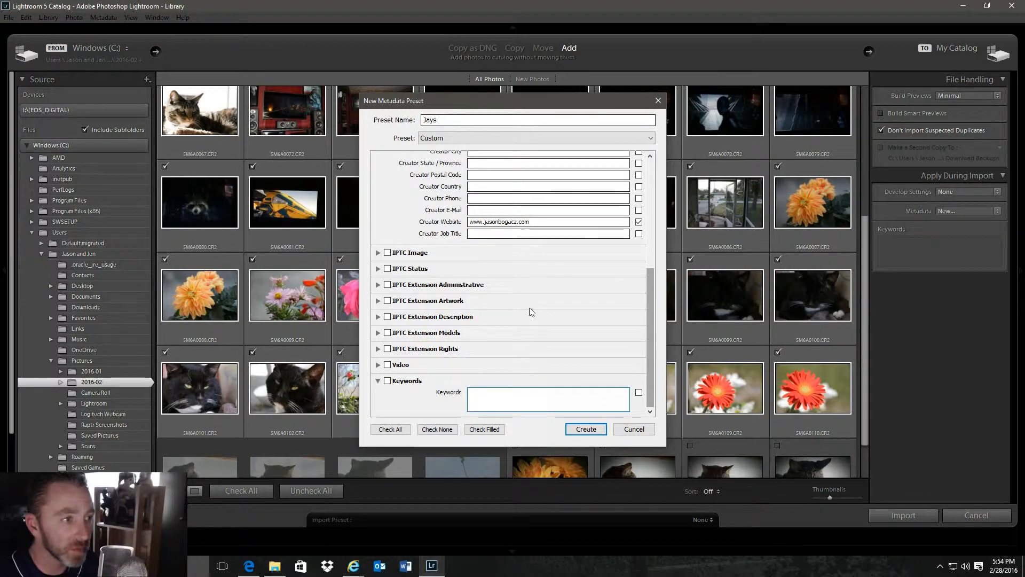
scroll(562, 333, "up", 5)
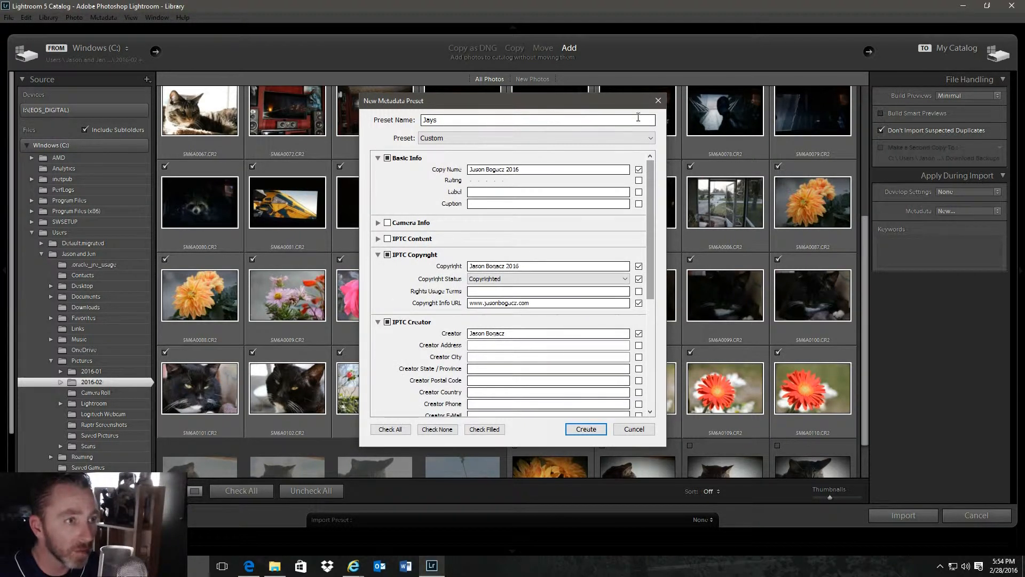
Load the existing JB preset's values into the new preset and create it as Jays.
left_click(652, 139)
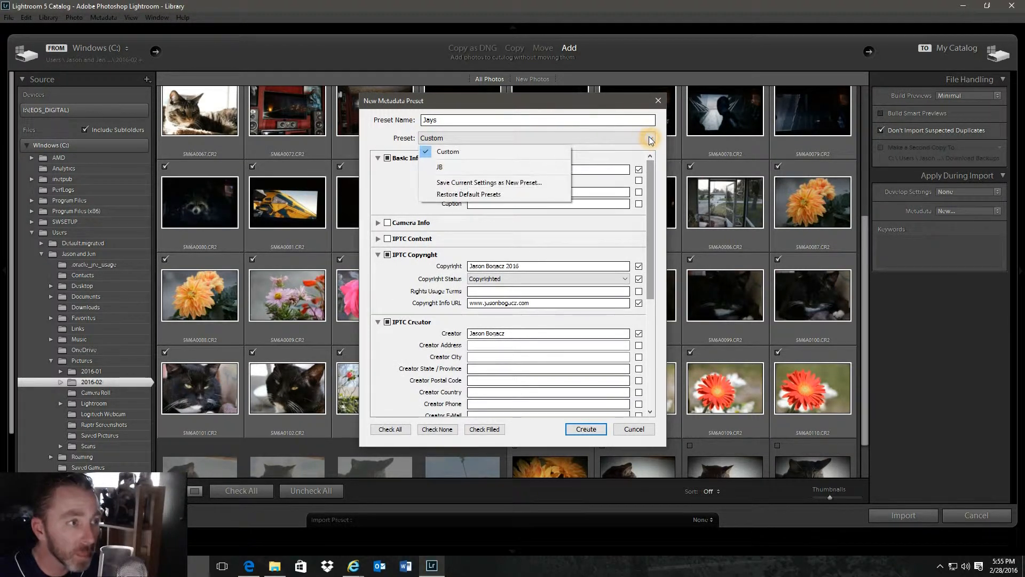
left_click(476, 168)
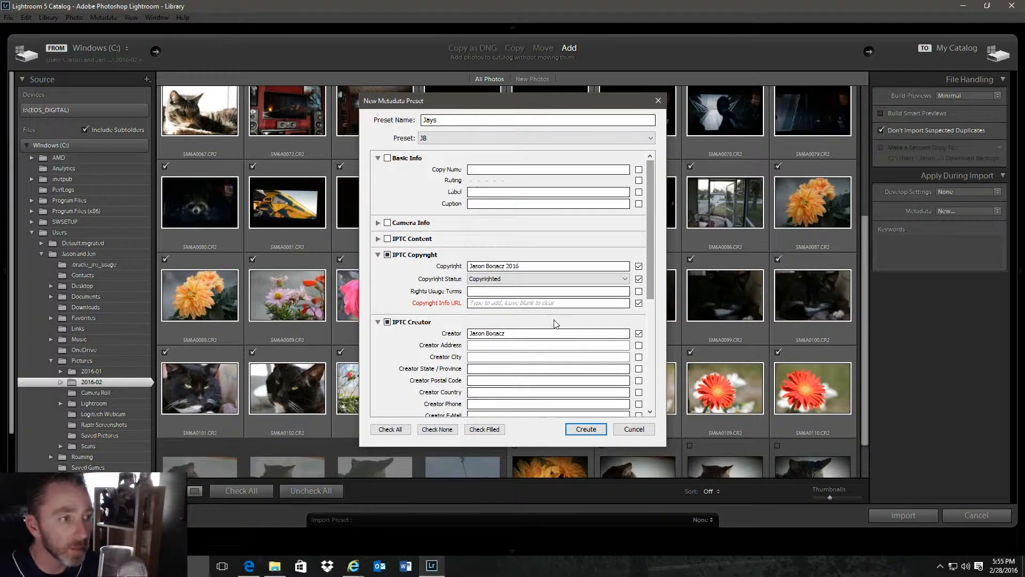
left_click(594, 430)
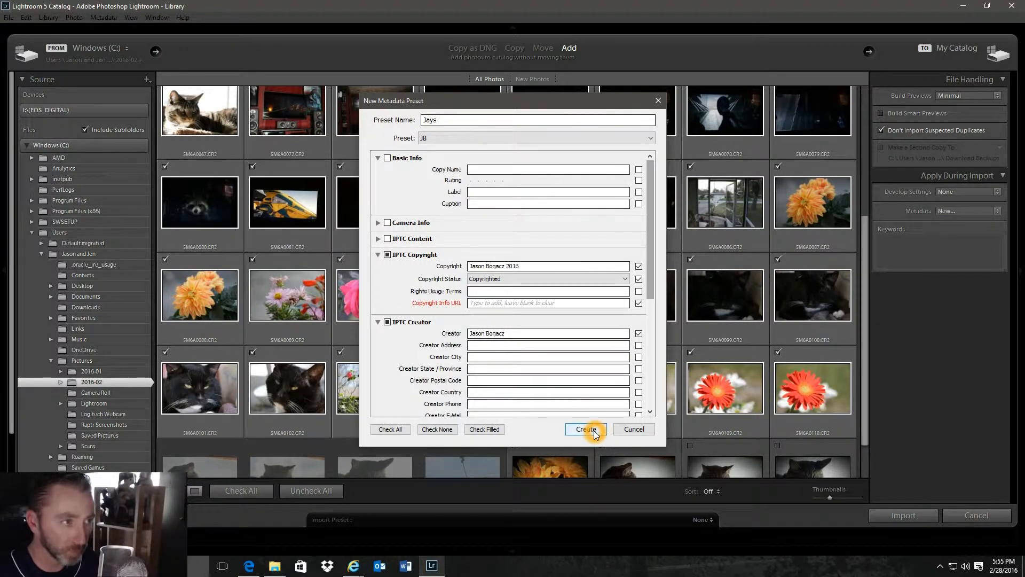
left_click(593, 429)
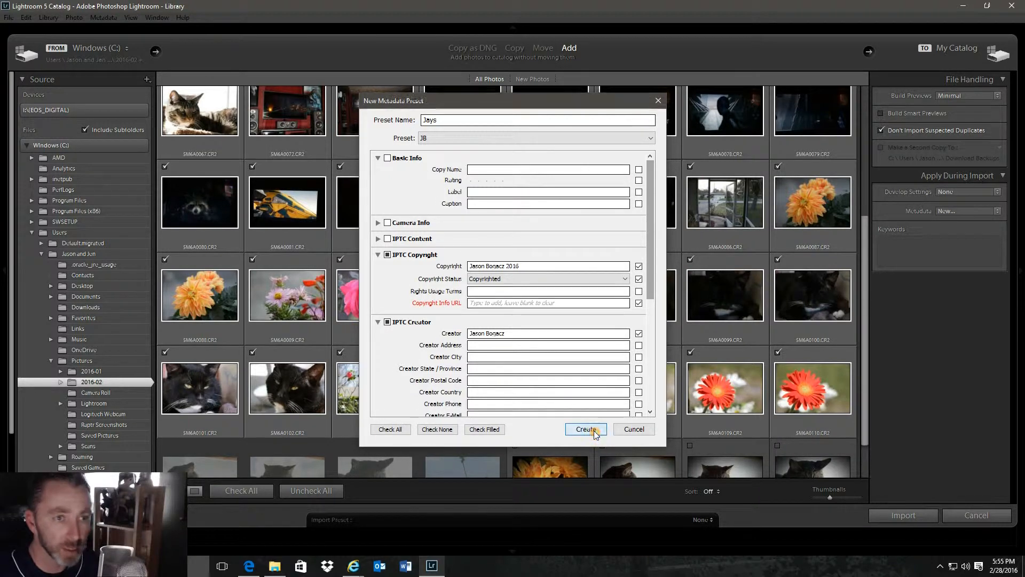
Check the import's keyword entry area and the list of available metadata presets.
left_click(992, 238)
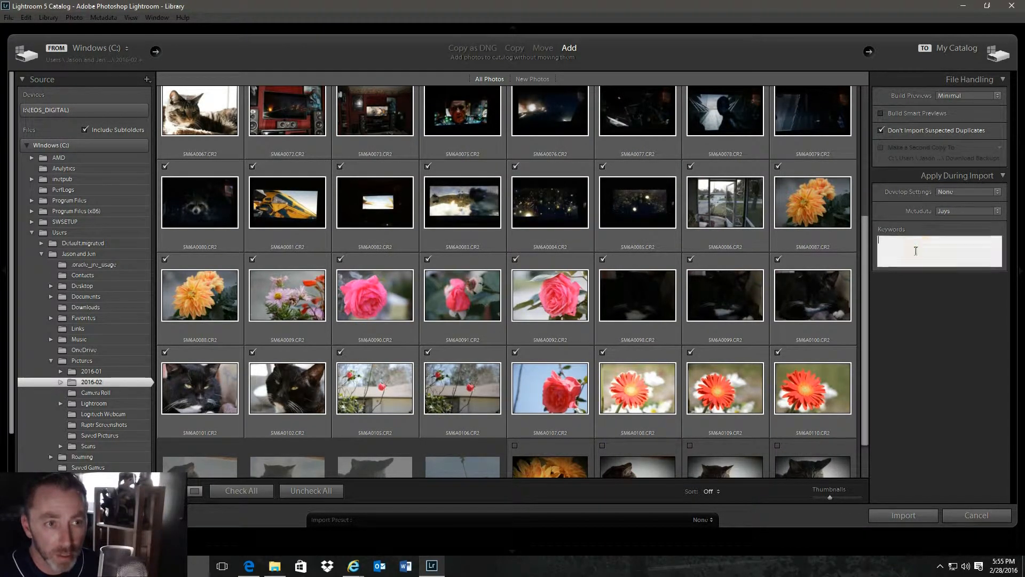
left_click(893, 244)
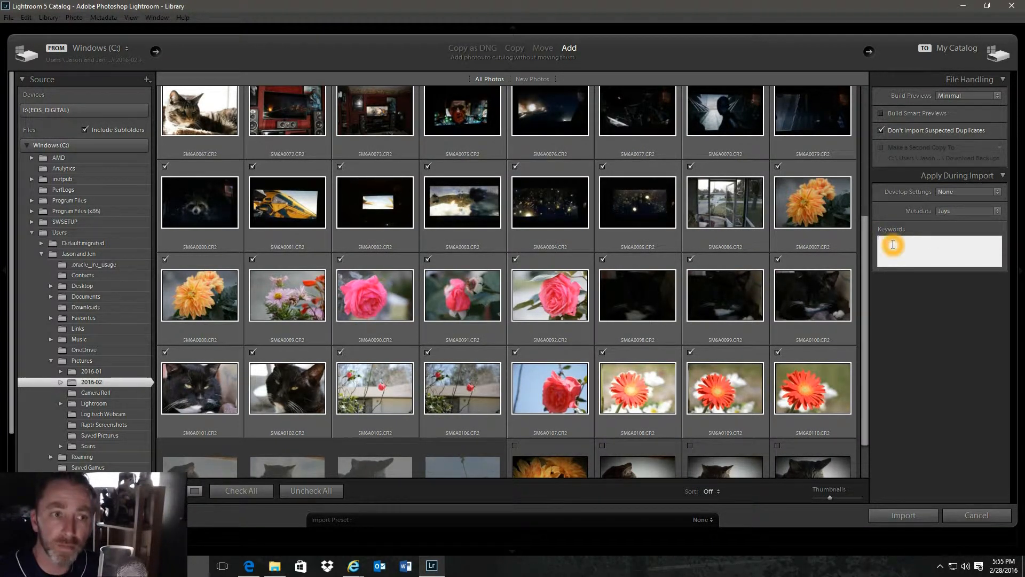
left_click(911, 247)
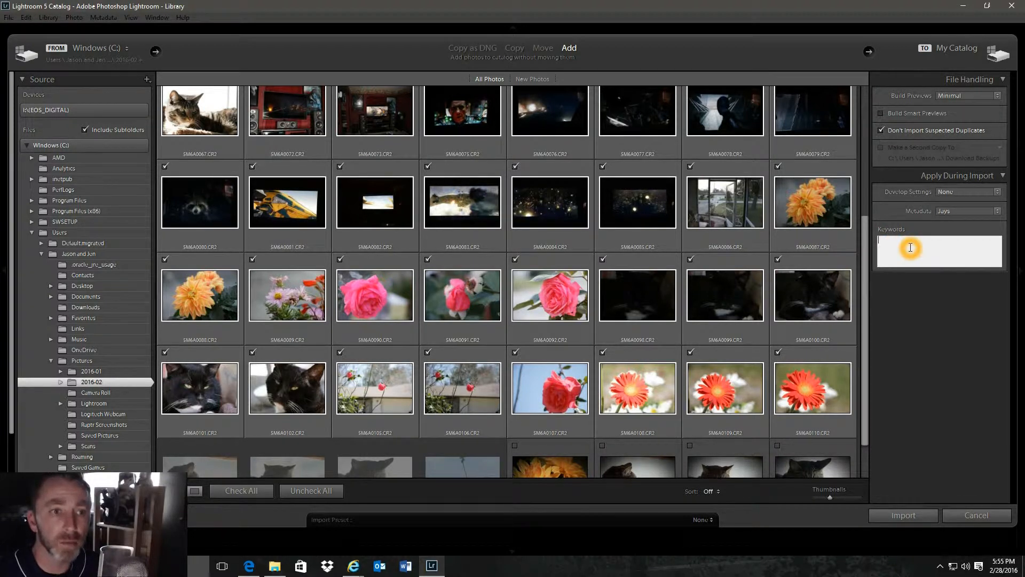
left_click(1000, 212)
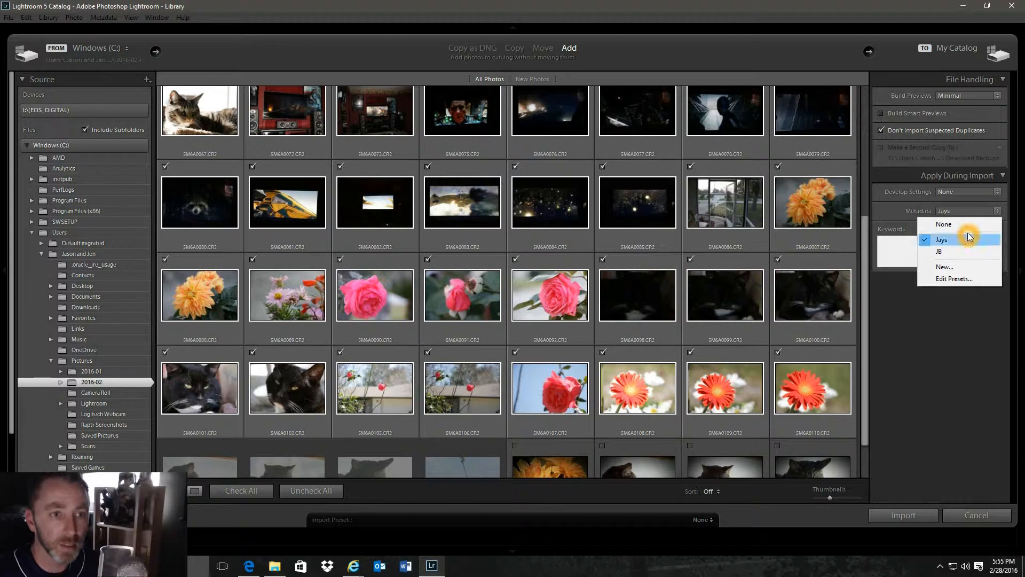
left_click(961, 414)
left_click(907, 249)
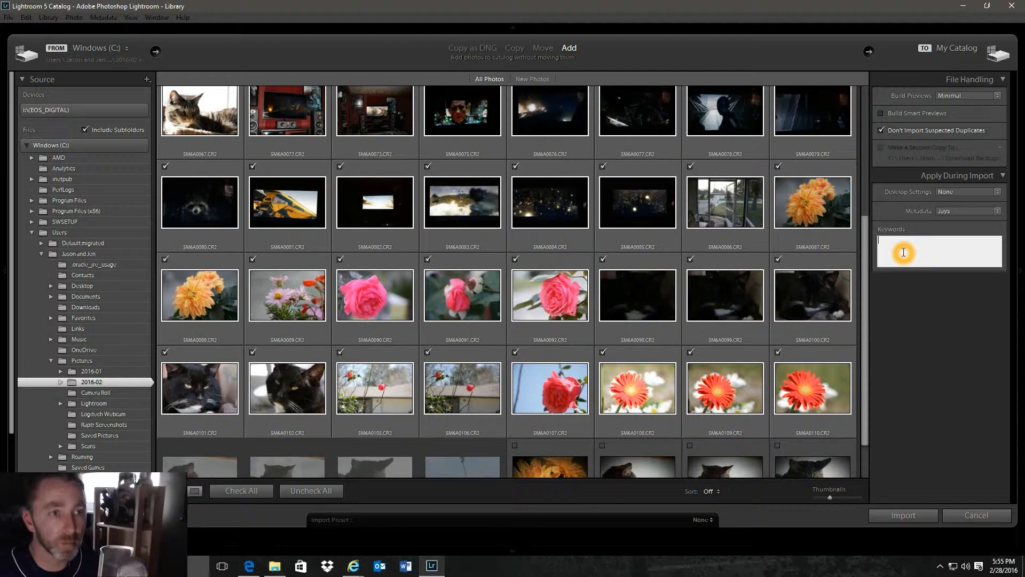
Import the checked photos from the 2016-02 folder into the catalog.
left_click(912, 515)
left_click(523, 118)
left_click(322, 110)
left_click(363, 184)
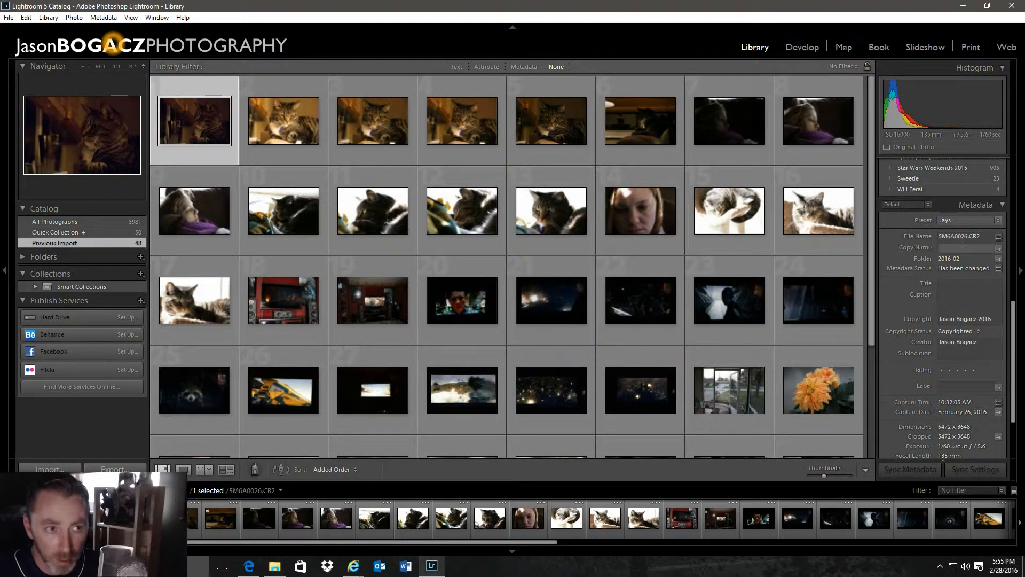
Examine the copyright, creator and camera metadata of the first imported photo, an orange flower photo and a pink rose photo.
scroll(773, 348, "down", 4)
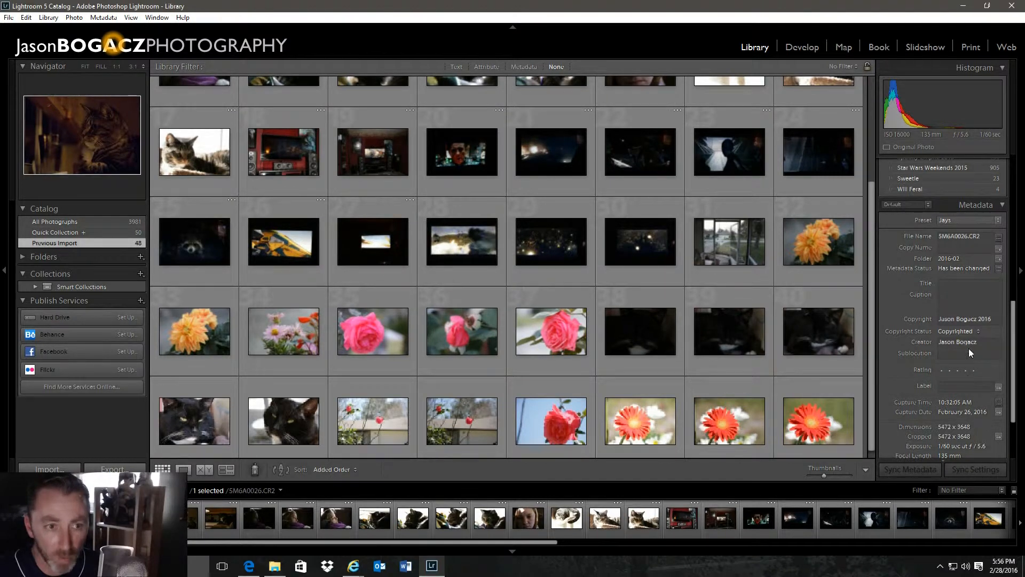
mouse_move(1013, 407)
left_mouse_down()
mouse_move(1013, 430)
mouse_move(1012, 410)
left_mouse_up()
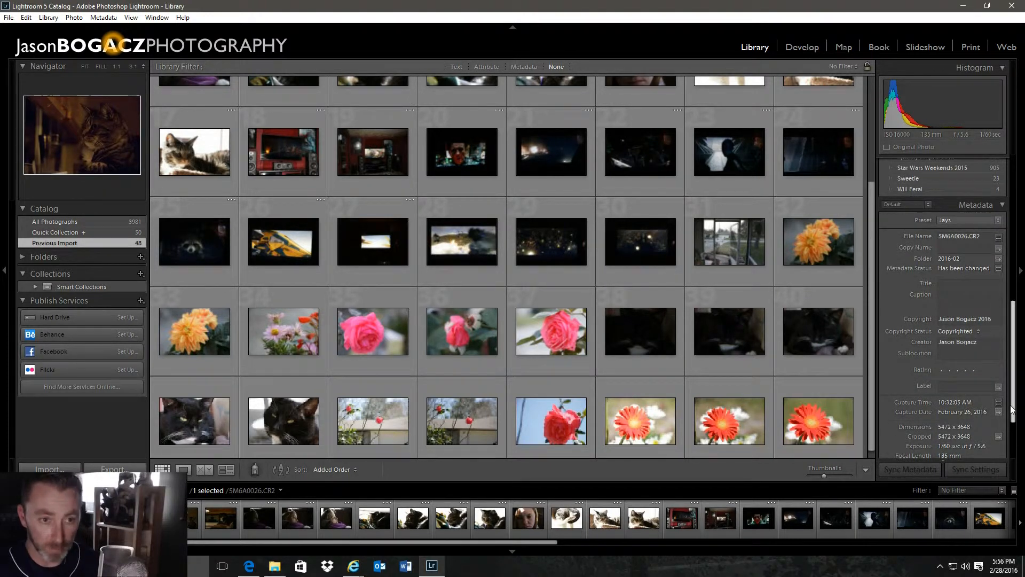
scroll(956, 427, "down", 3)
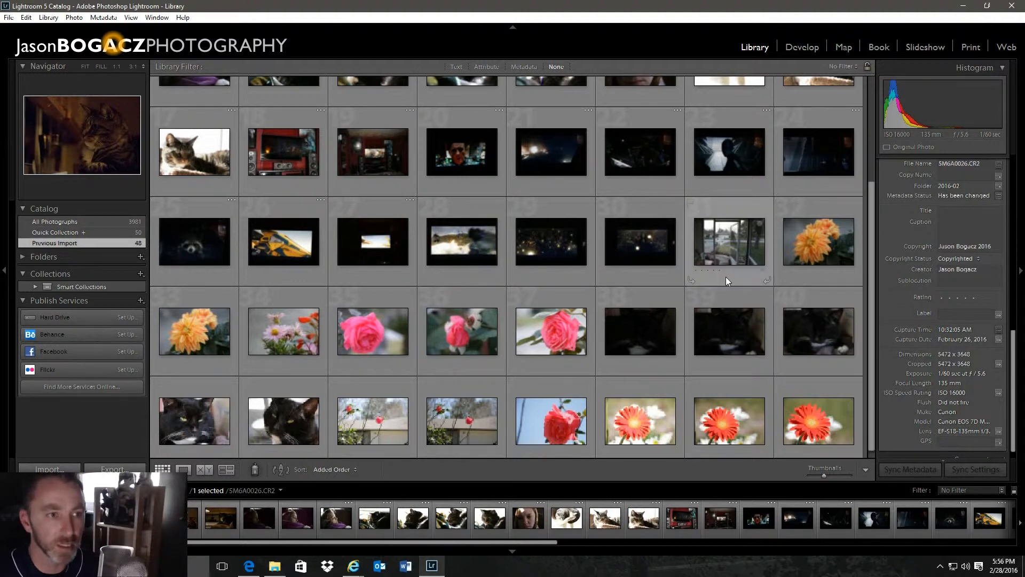
left_click(817, 233)
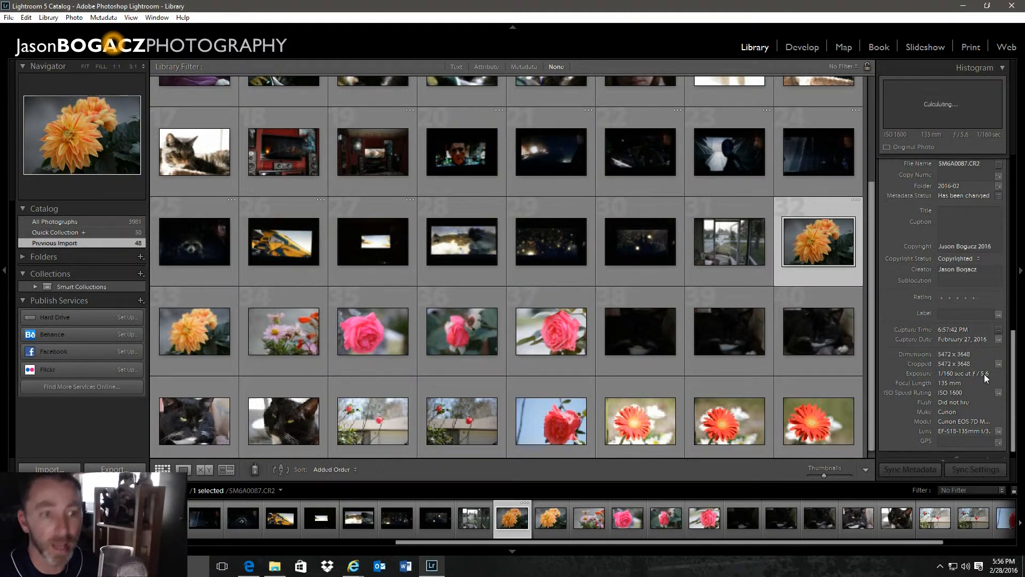
left_click(545, 325)
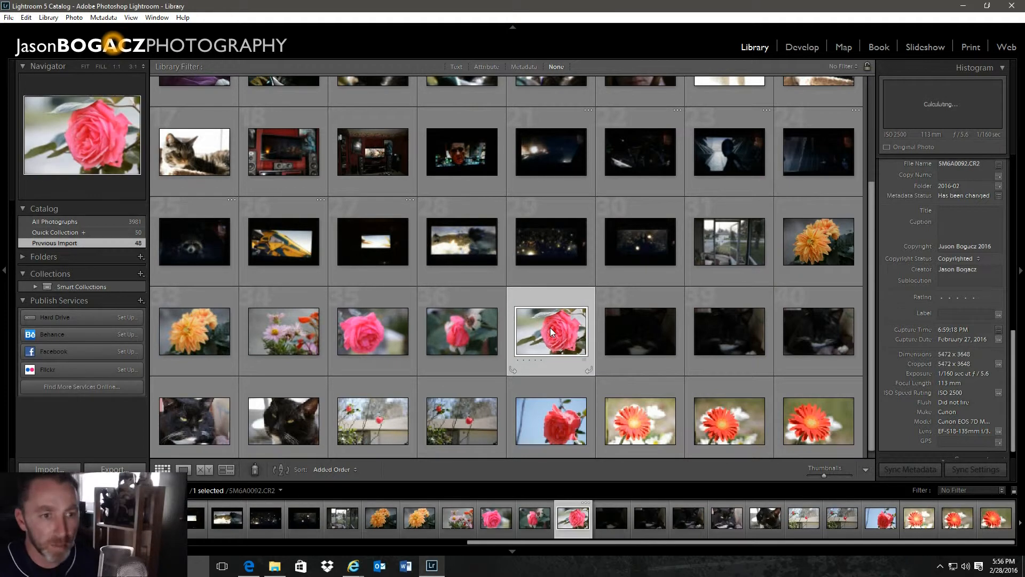